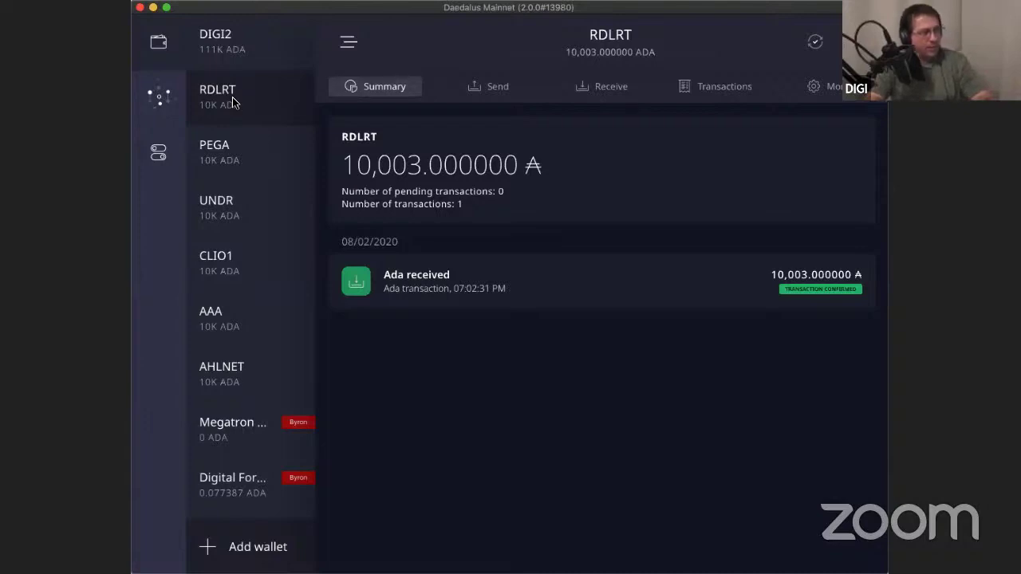
Browse the PEGA, UNDR, CLIO1, AAA and AHLNET wallet summaries, then return to RDLRT.
left_click(228, 156)
left_click(237, 210)
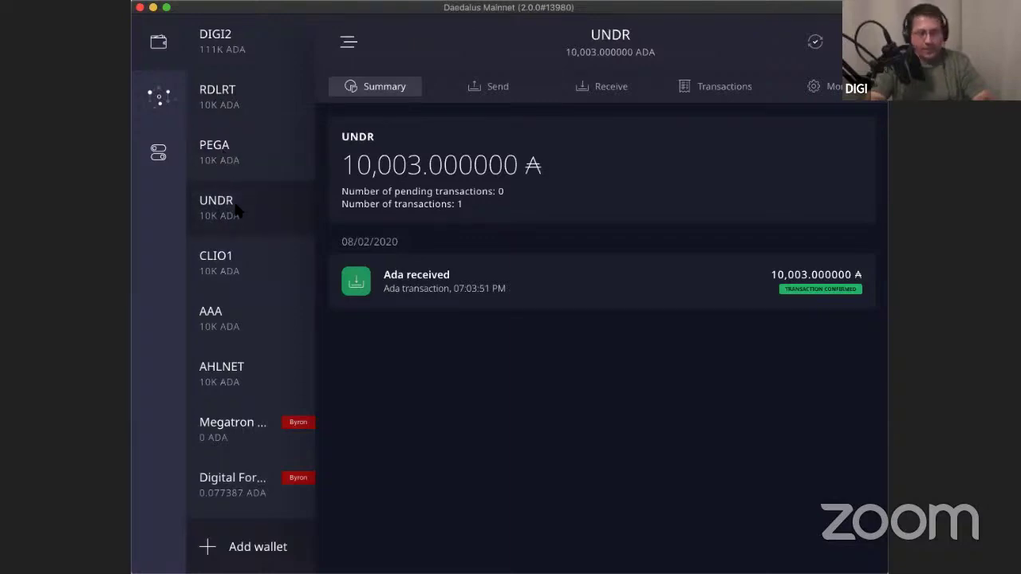
left_click(231, 260)
left_click(229, 323)
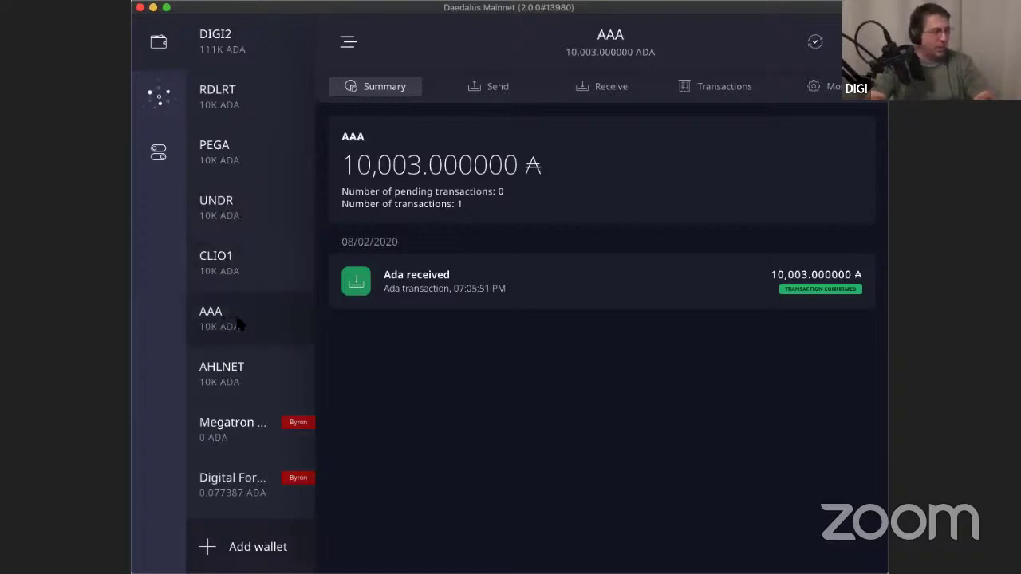
left_click(251, 372)
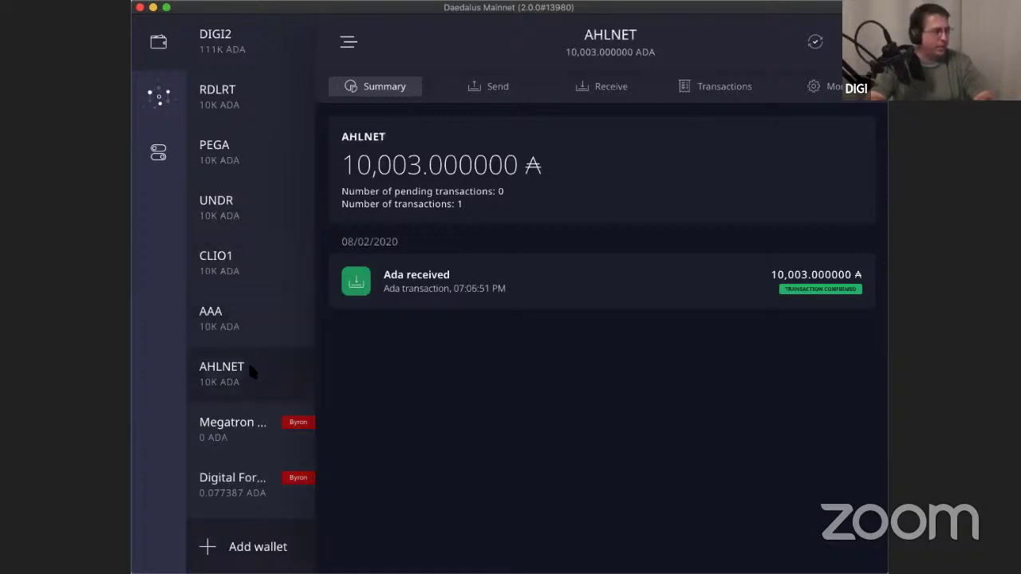
left_click(245, 111)
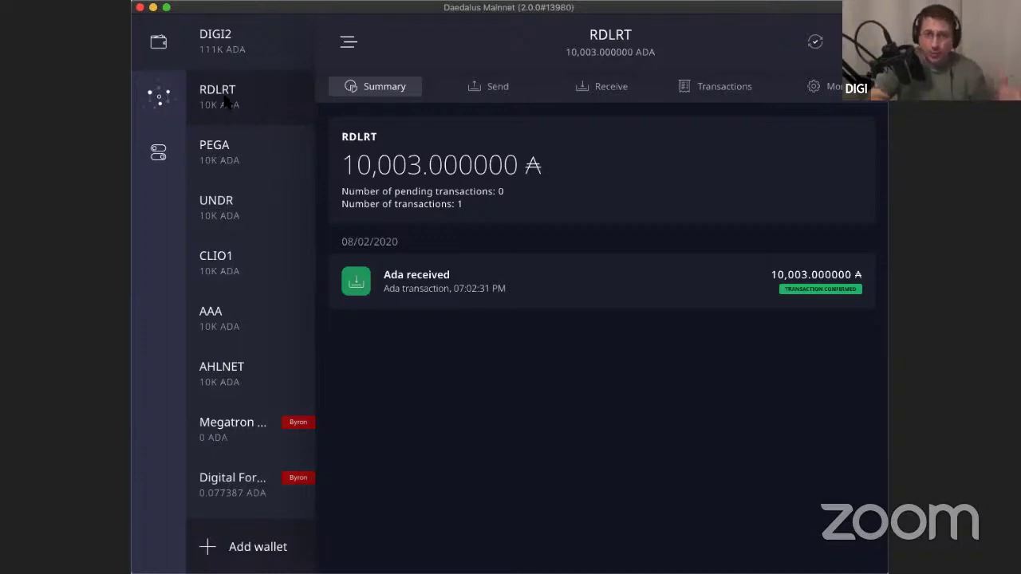
Search stake pools for 'RDL' and show RDLRT's details: rank 44, 2% margin, 340 ADA cost.
left_click(158, 99)
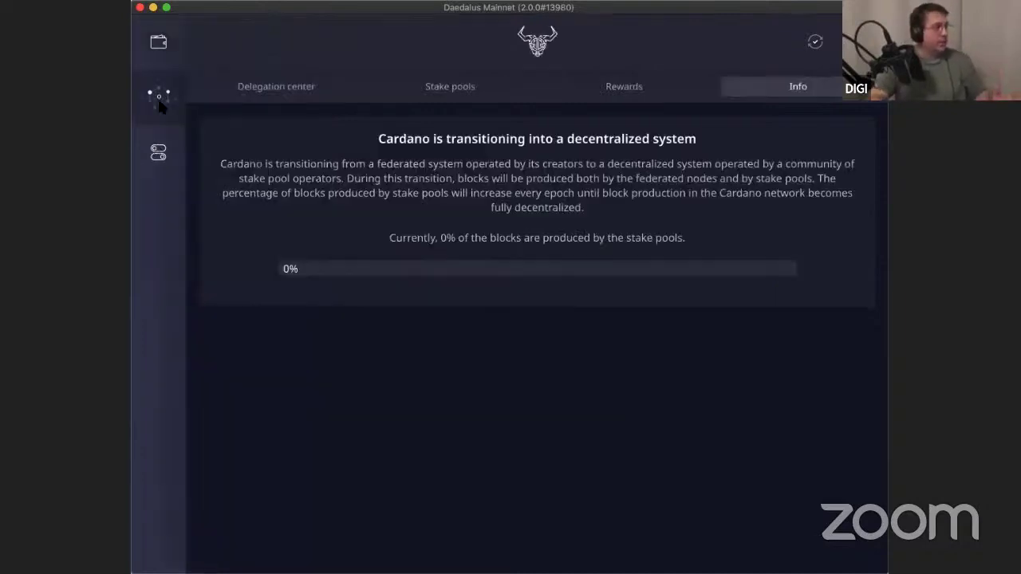
left_click(431, 96)
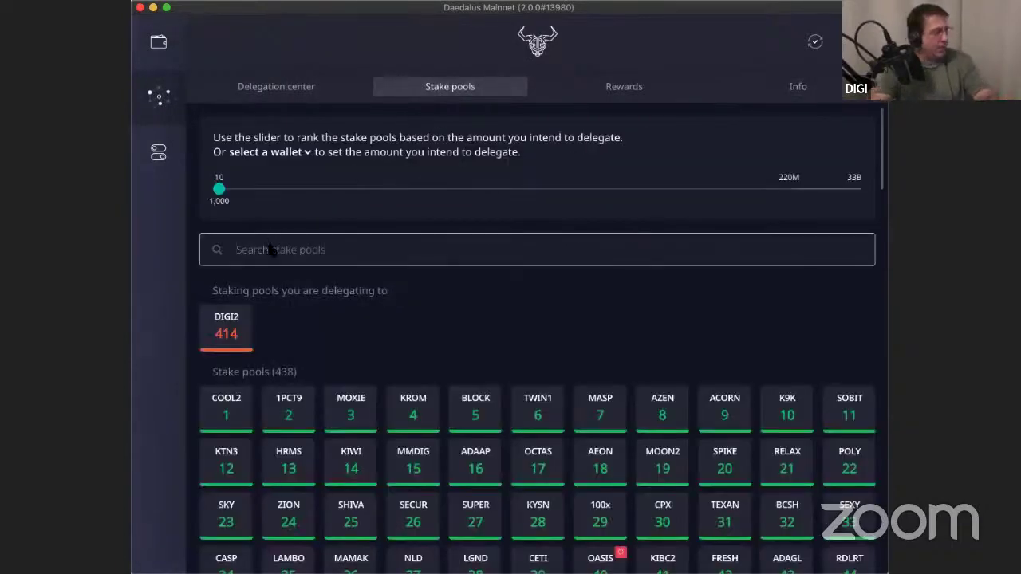
type("R")
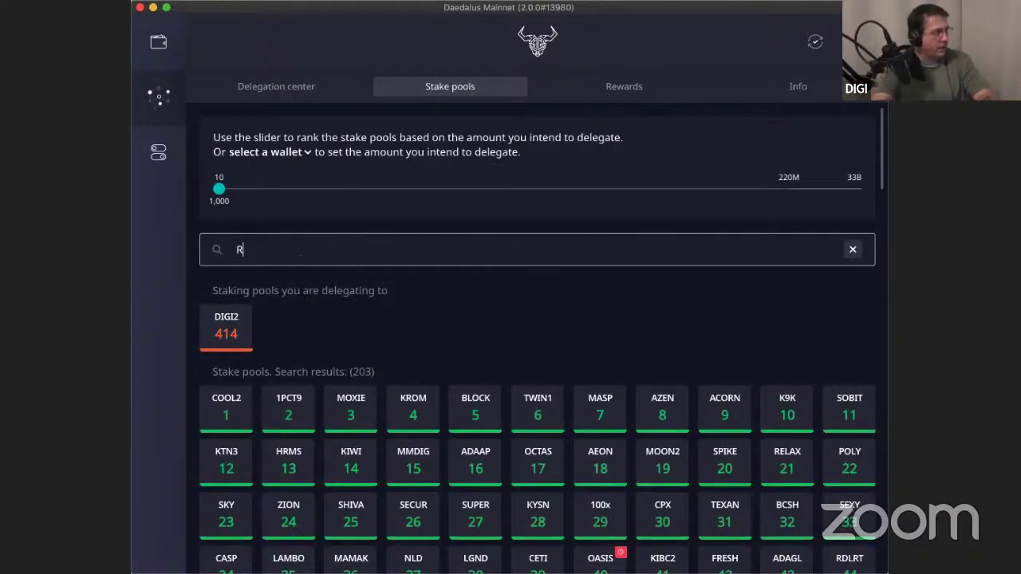
type("DL")
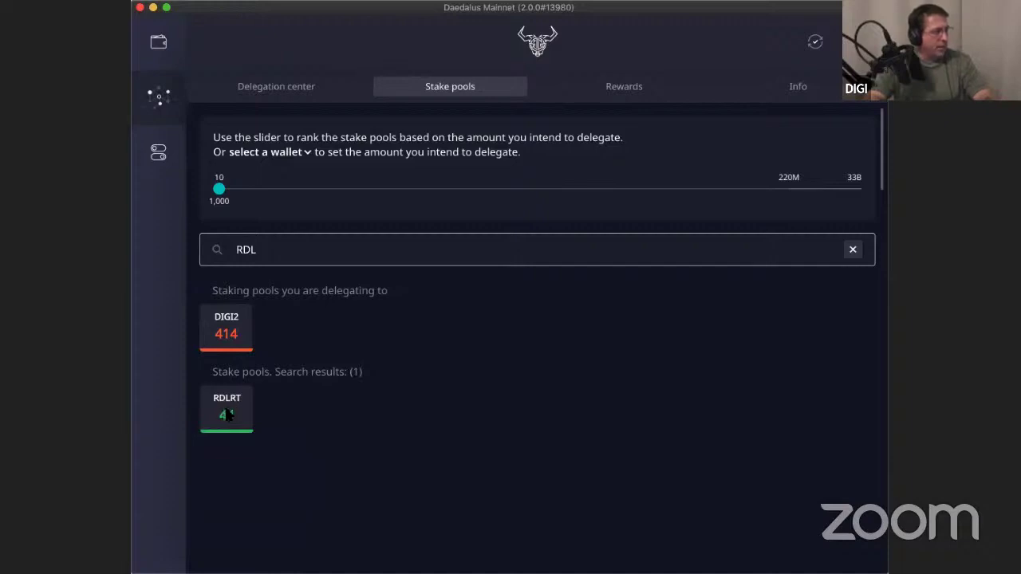
left_click(228, 414)
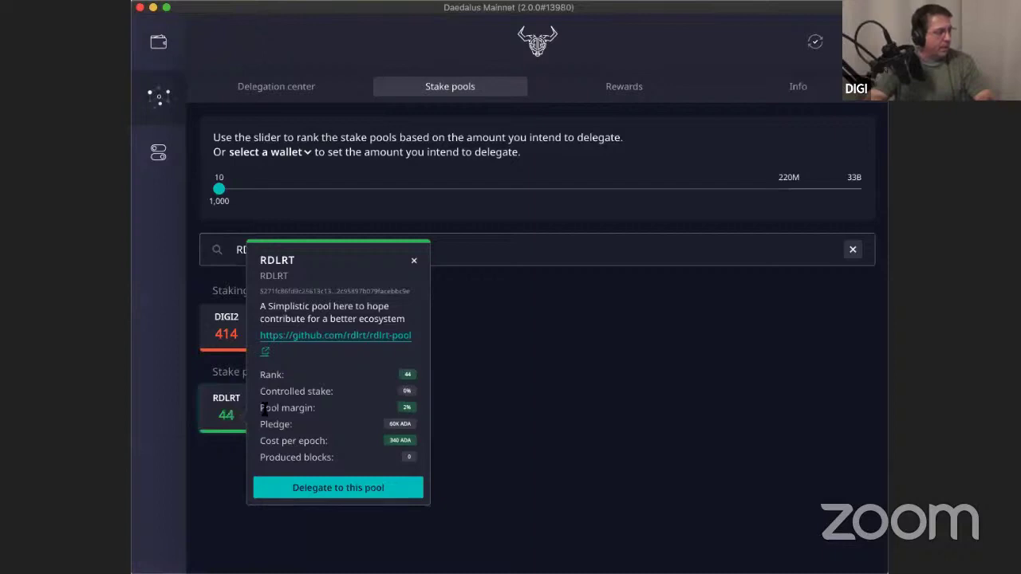
Start delegating to the RDLRT pool with the RDLRT wallet selected, advancing to step 2.
left_click(338, 488)
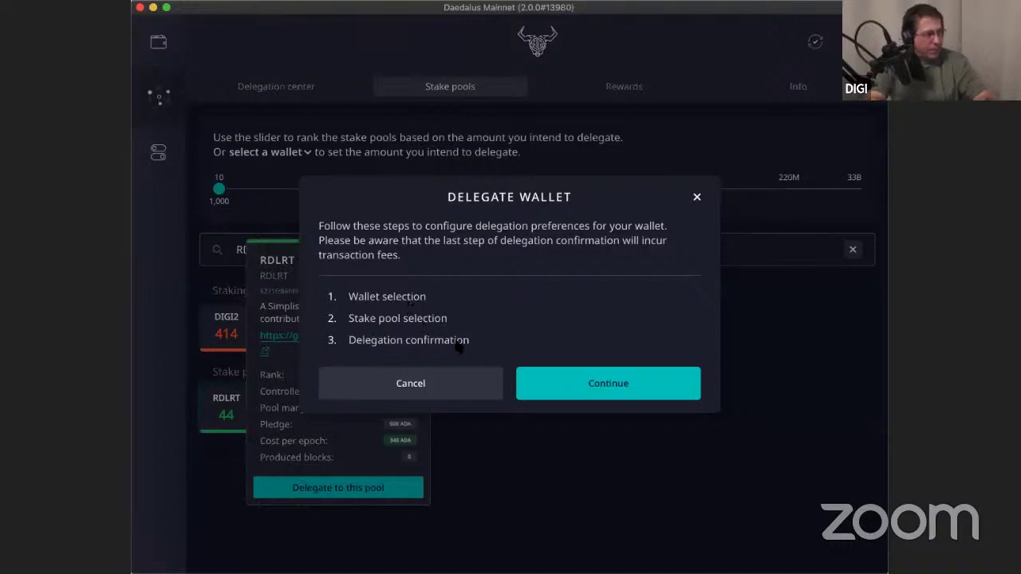
left_click(617, 383)
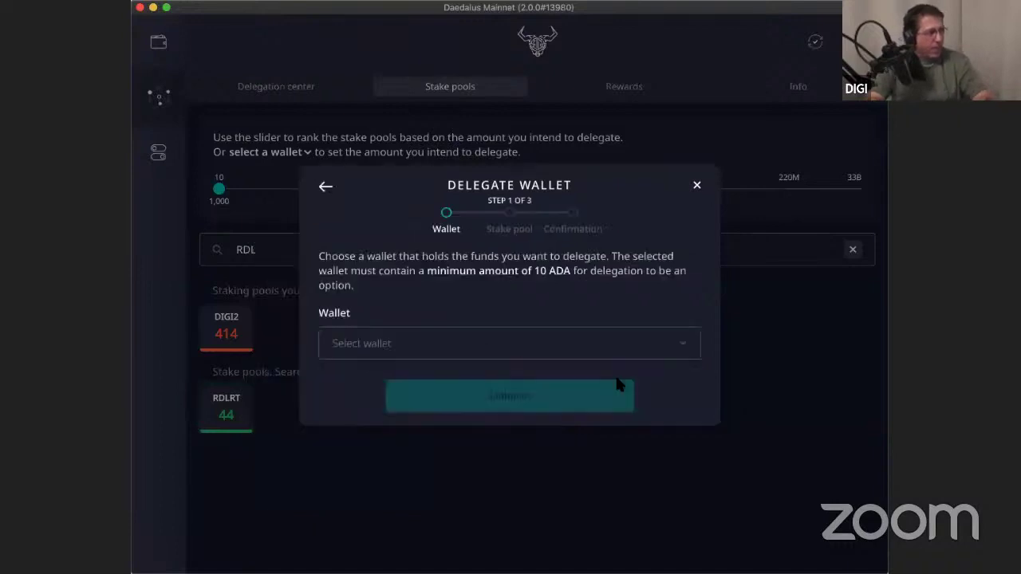
left_click(669, 345)
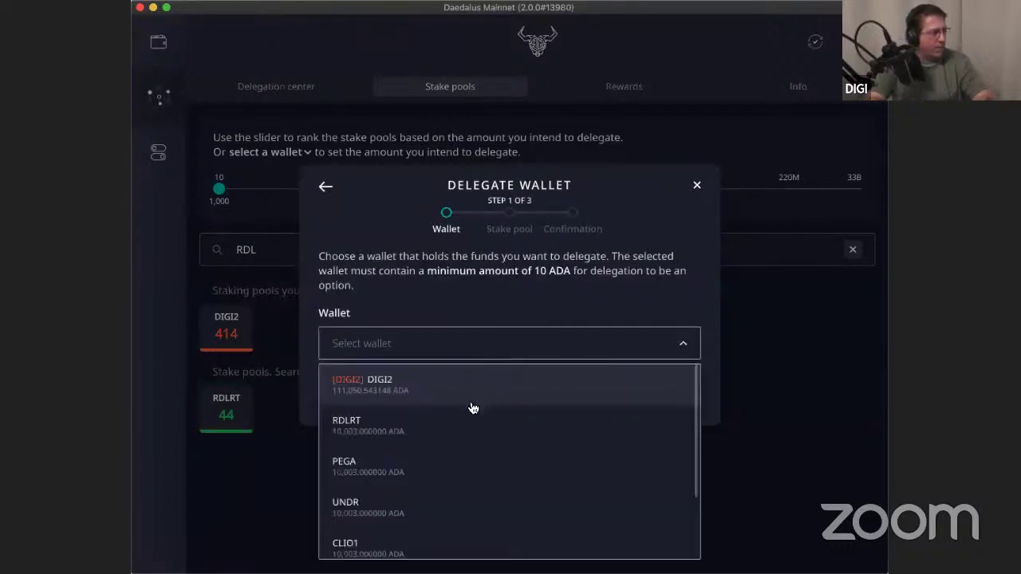
left_click(451, 427)
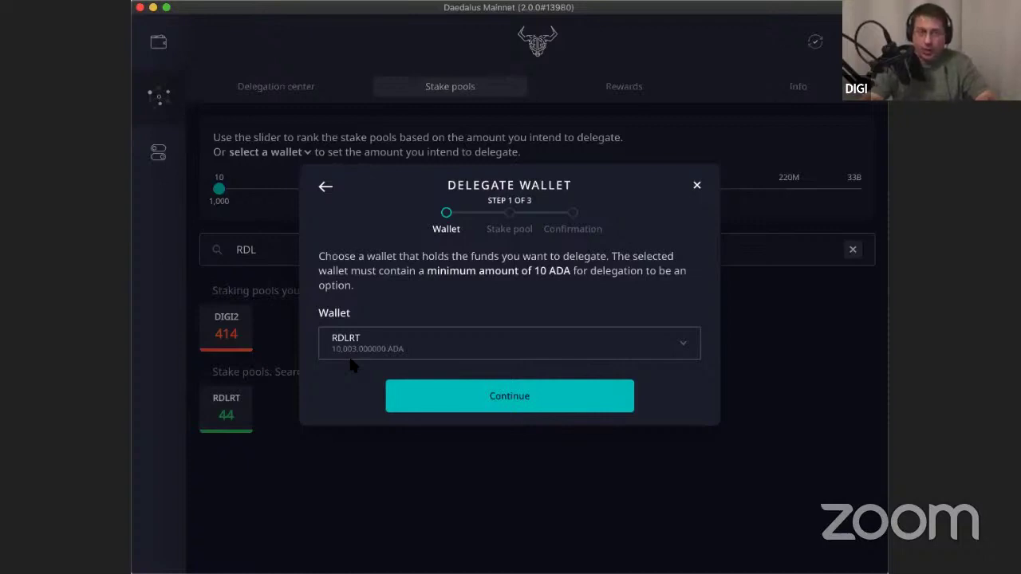
left_click(500, 399)
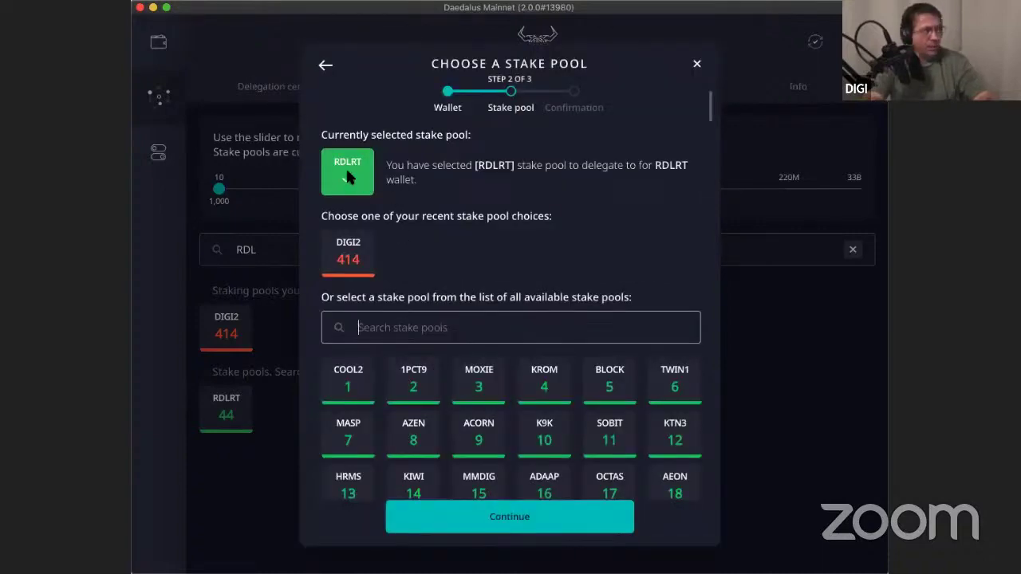
Confirm the RDLRT delegation with the spending password, paying the 0.174433 ADA fee.
left_click(533, 515)
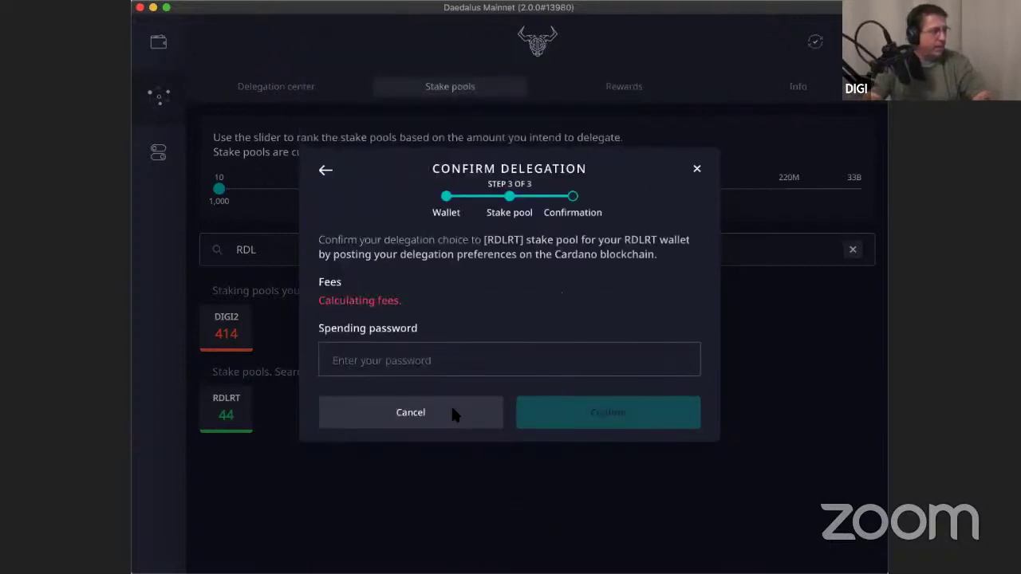
type("•••")
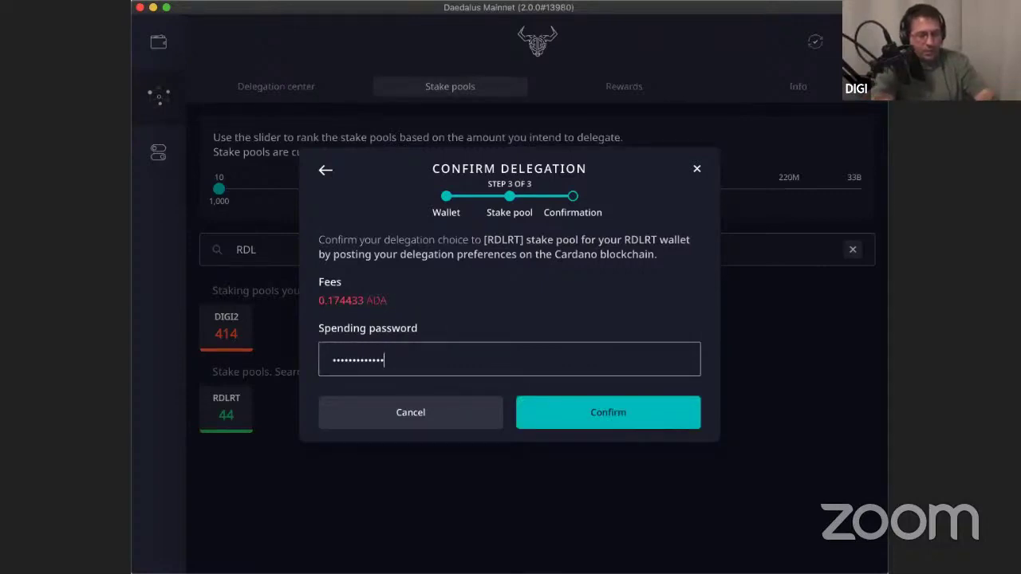
type("•")
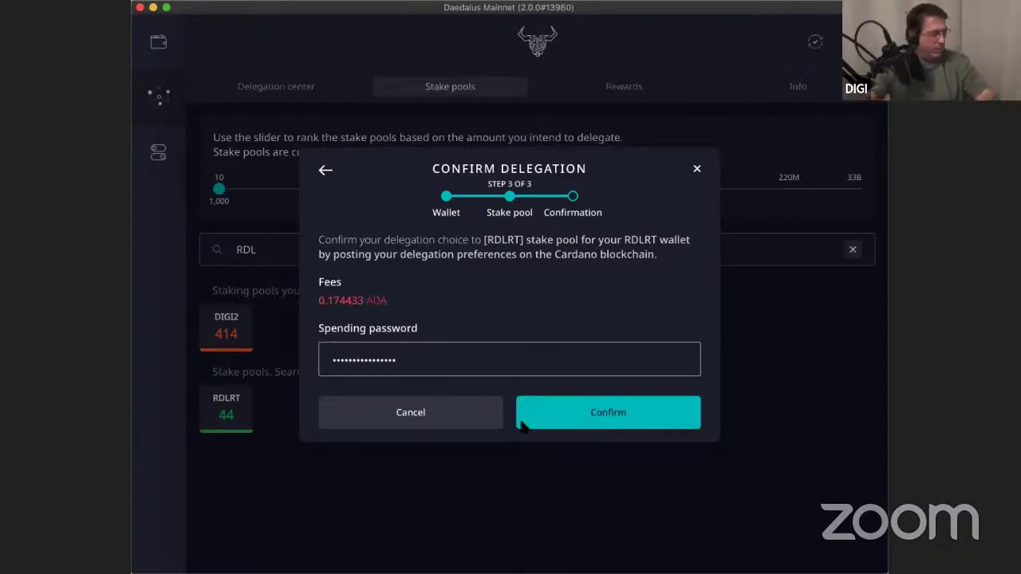
left_click(626, 420)
left_click(627, 420)
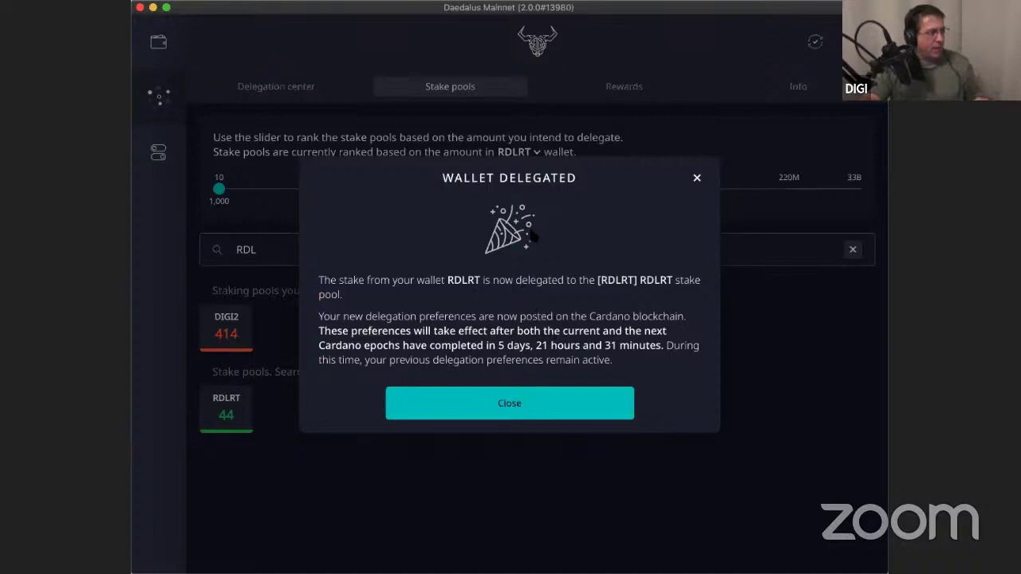
Close the Wallet Delegated dialog and switch to the PEGA wallet's summary.
left_click(518, 394)
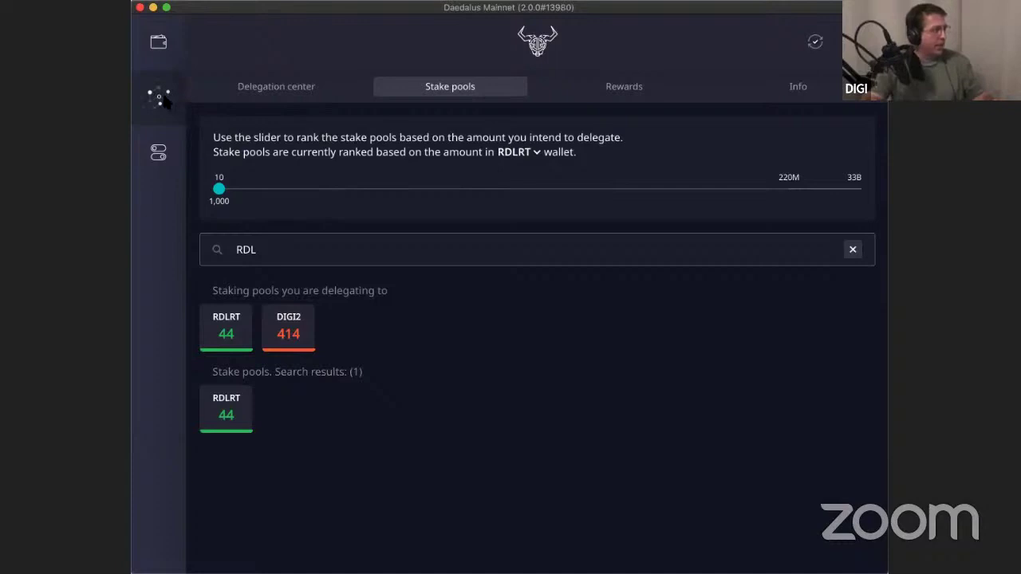
left_click(161, 43)
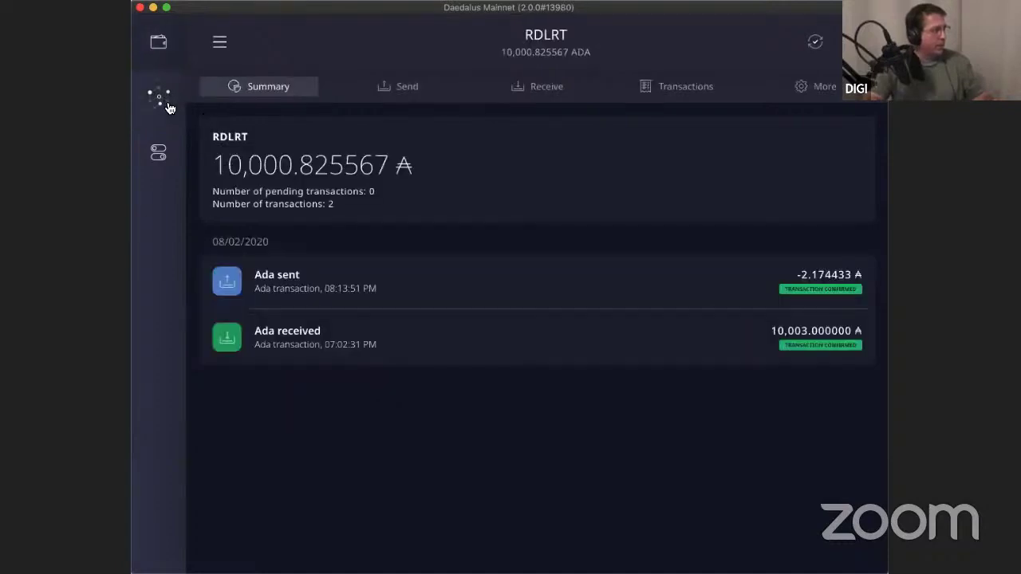
left_click(220, 41)
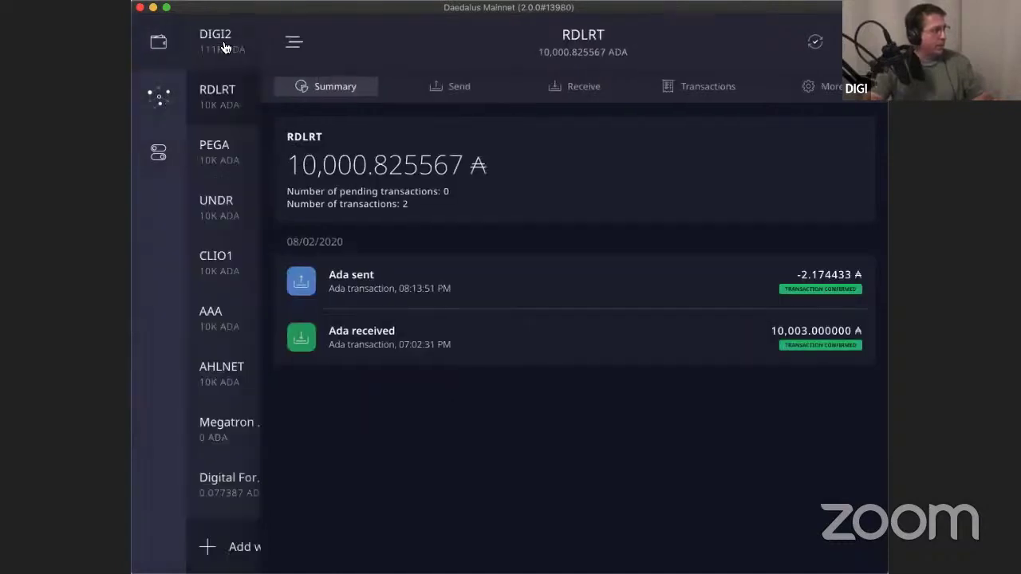
left_click(237, 171)
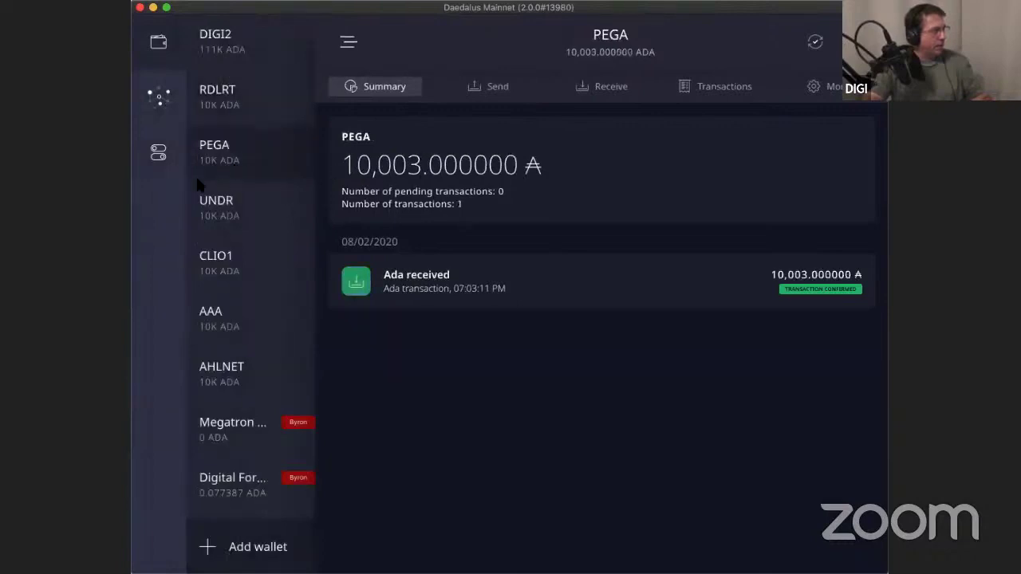
Search the stake pools for 'PEG' and show the PEGA pool's details.
left_click(164, 98)
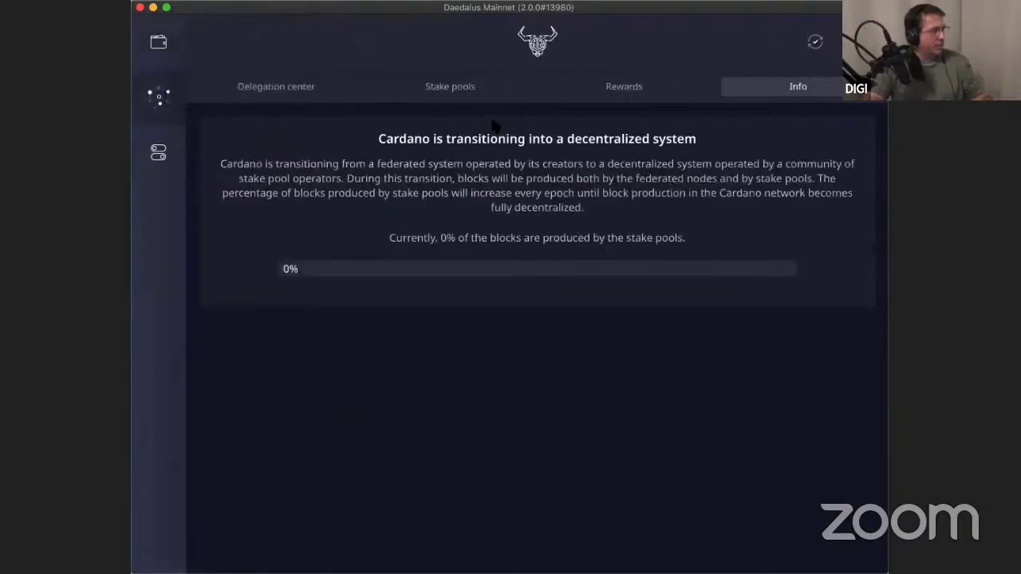
left_click(475, 90)
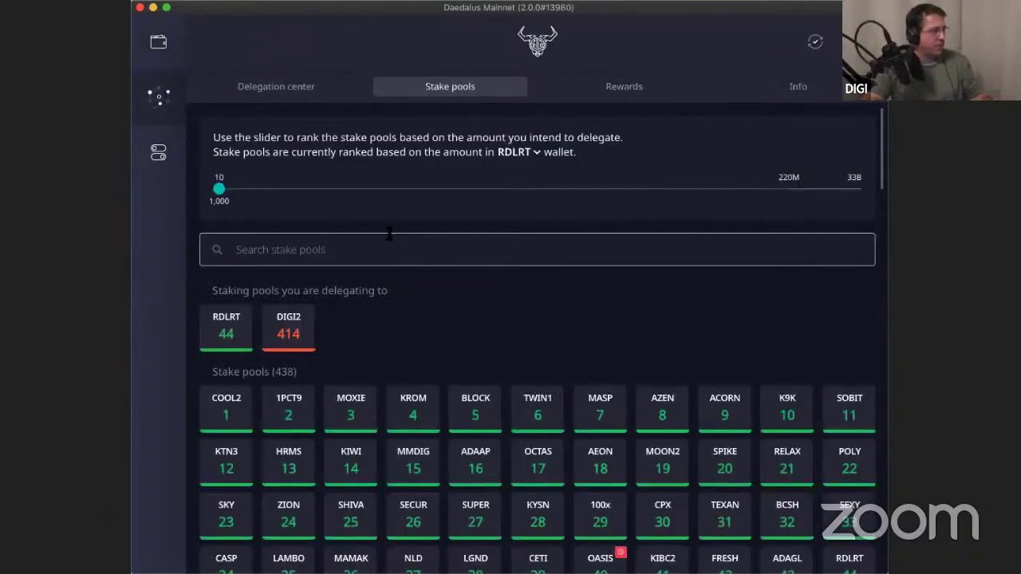
left_click(336, 251)
type("P")
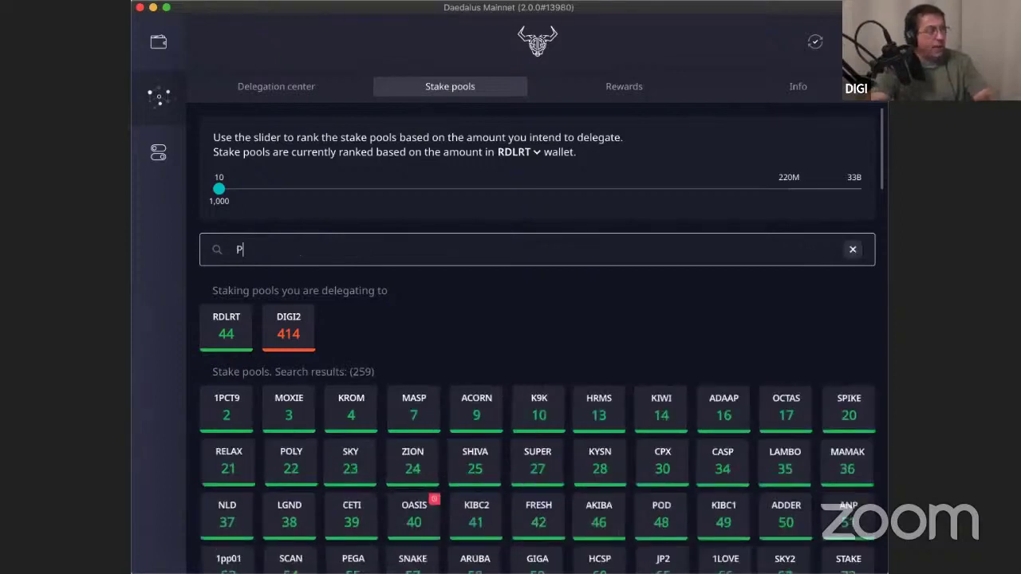
type("EG")
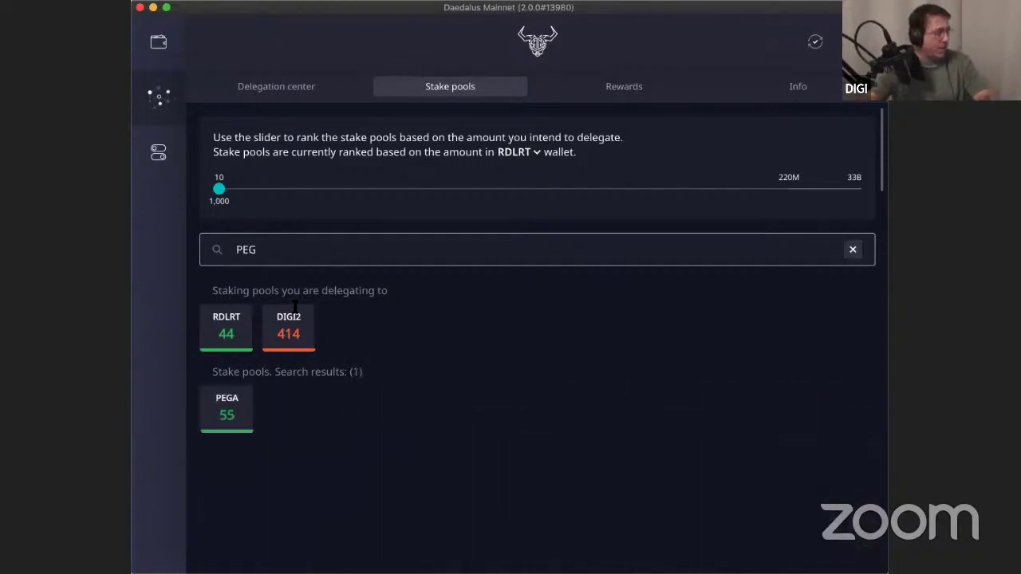
left_click(235, 413)
Start delegating to the PEGA pool and choose the PEGA wallet.
left_click(381, 489)
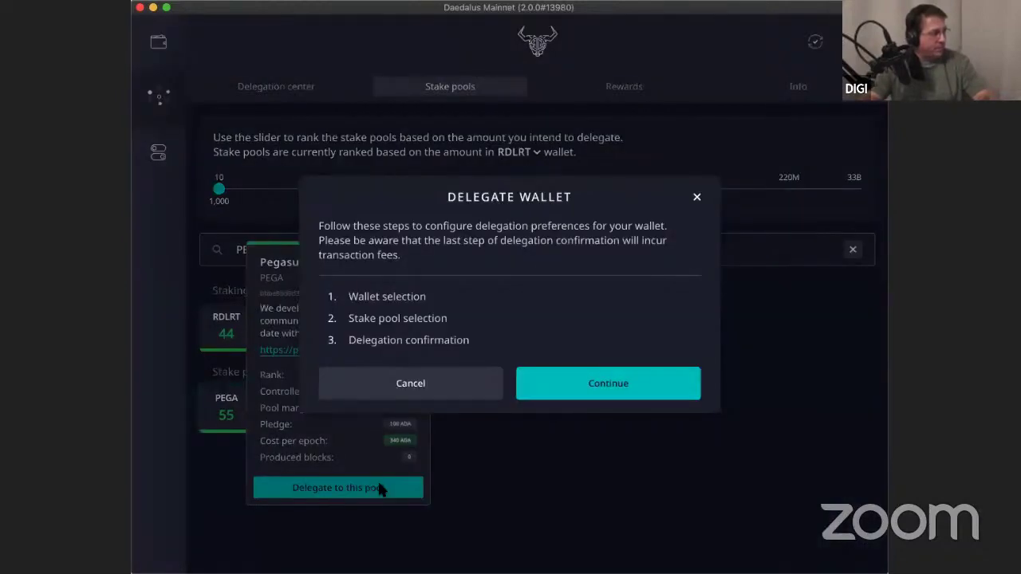
left_click(567, 386)
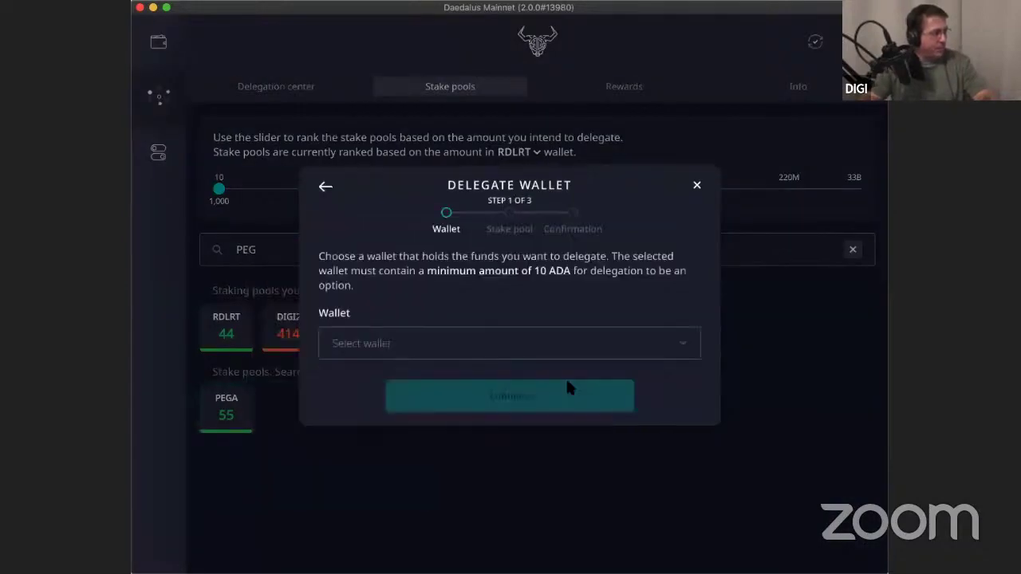
left_click(460, 347)
left_click(425, 467)
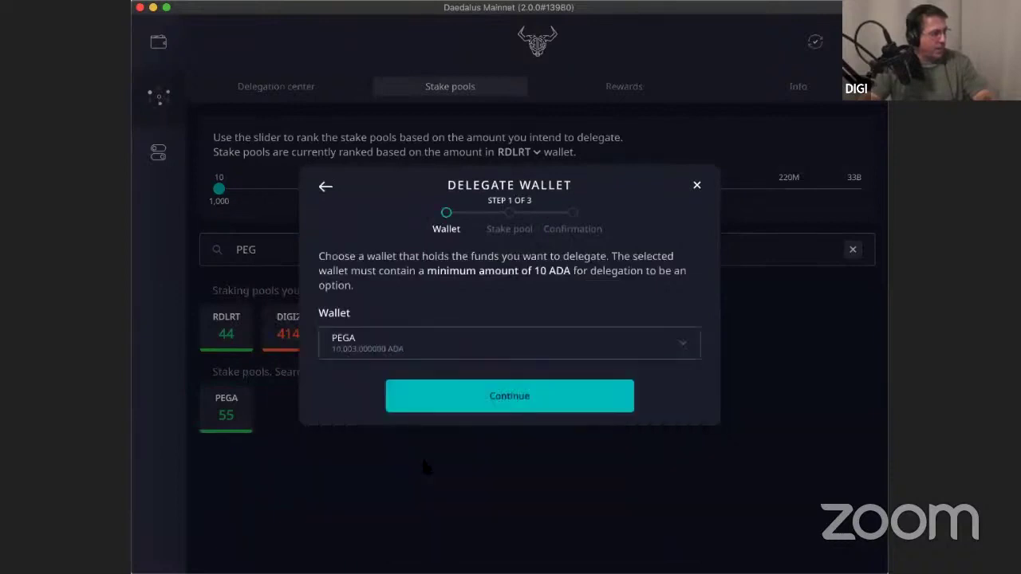
left_click(484, 401)
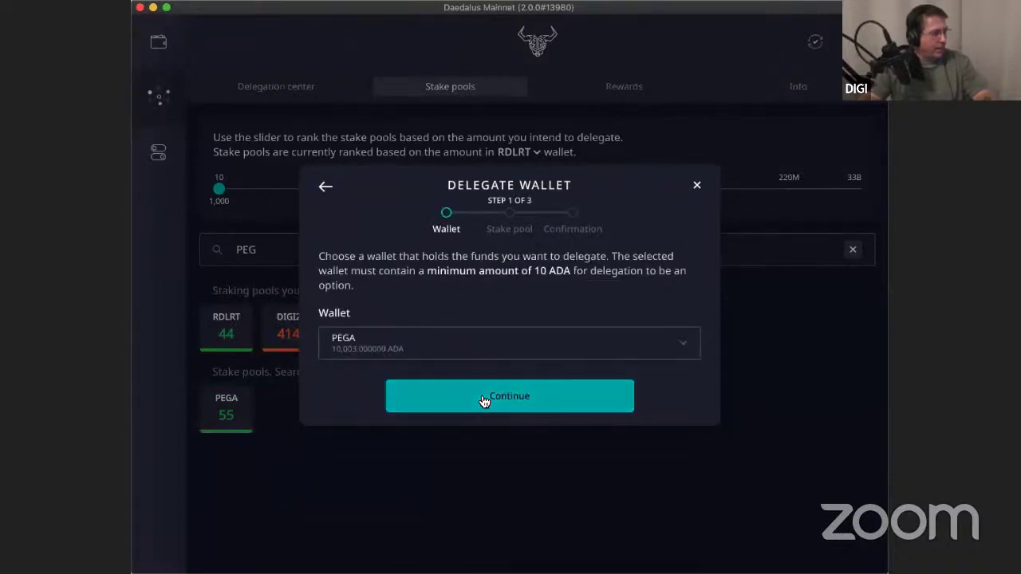
left_click(484, 401)
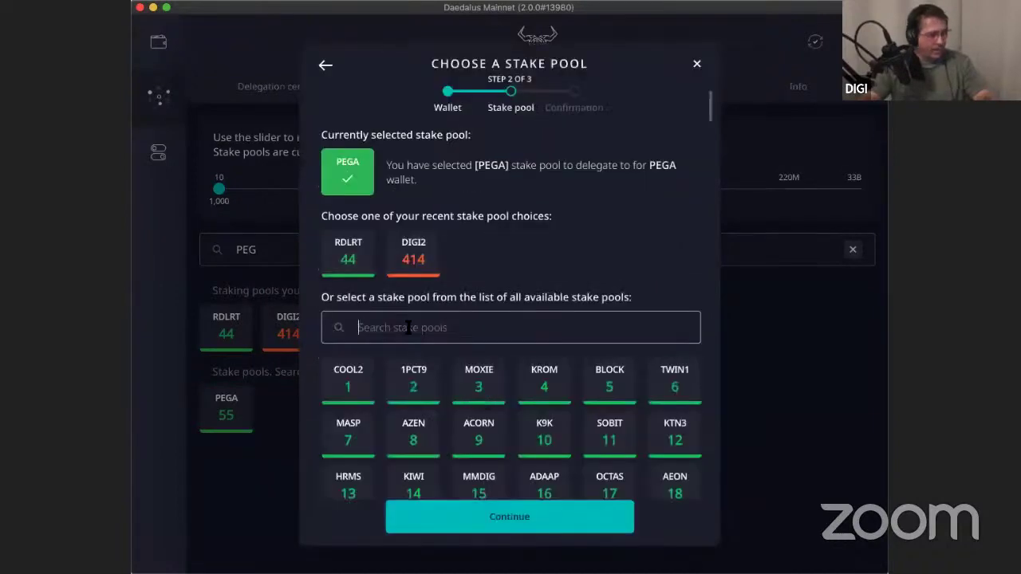
Confirm the PEGA delegation with the spending password and close the success message.
left_click(504, 516)
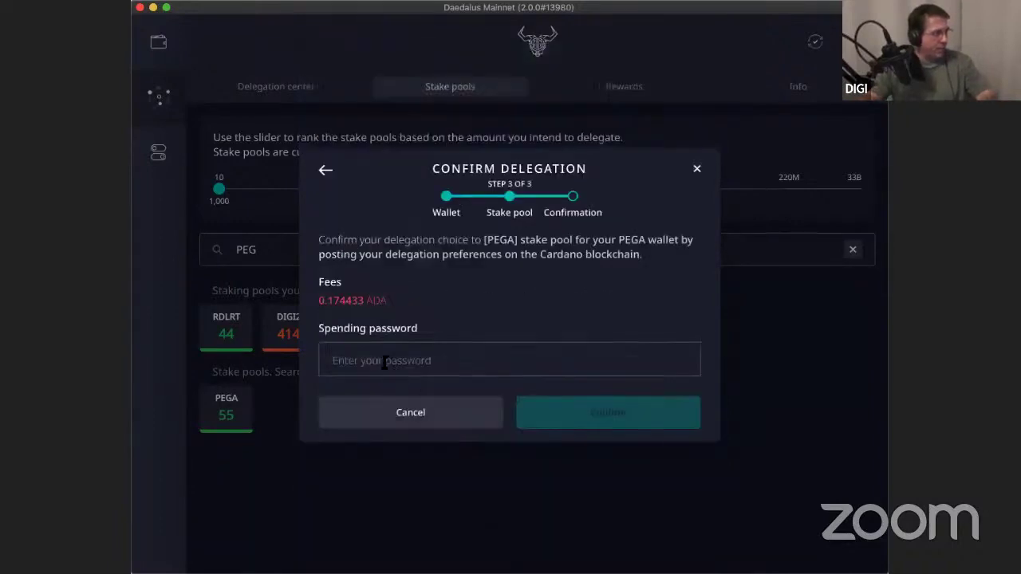
left_click(386, 360)
type("••")
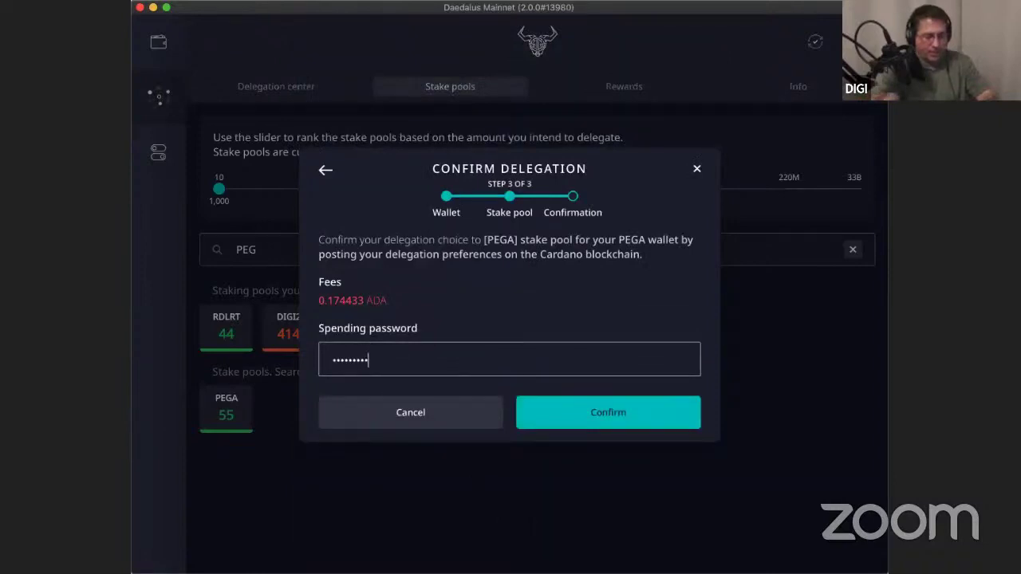
type("•")
left_click(649, 420)
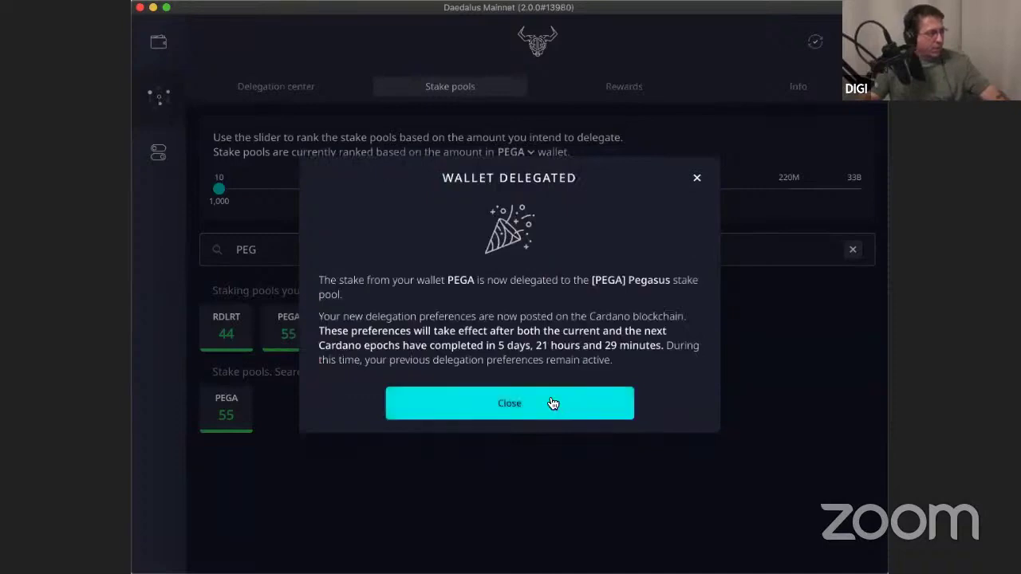
left_click(550, 402)
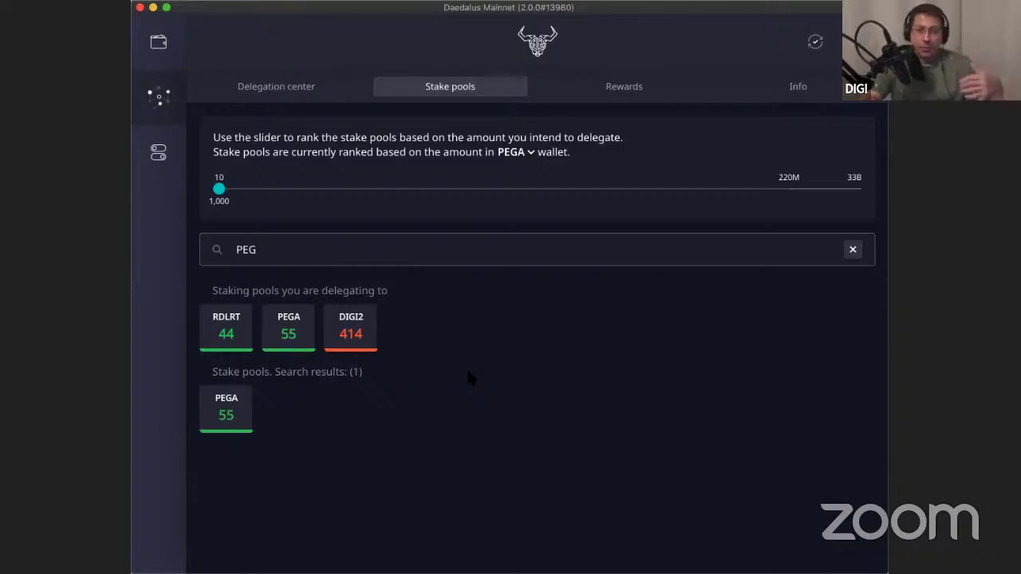
Replace the 'PEG' search with 'CLIO' to bring up the CLIO1 pool, ranked 405.
double_click(280, 249)
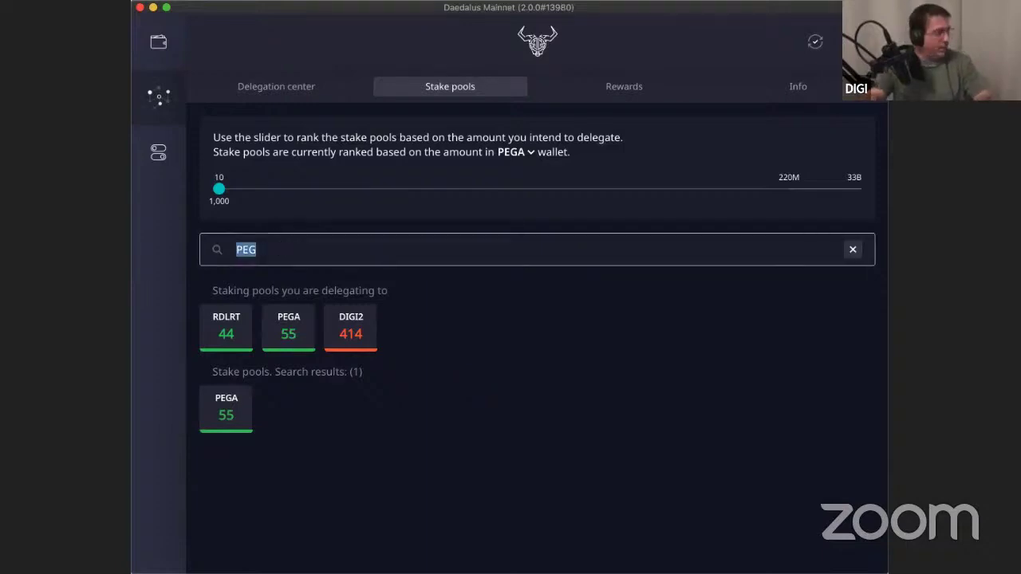
key("BackSpace")
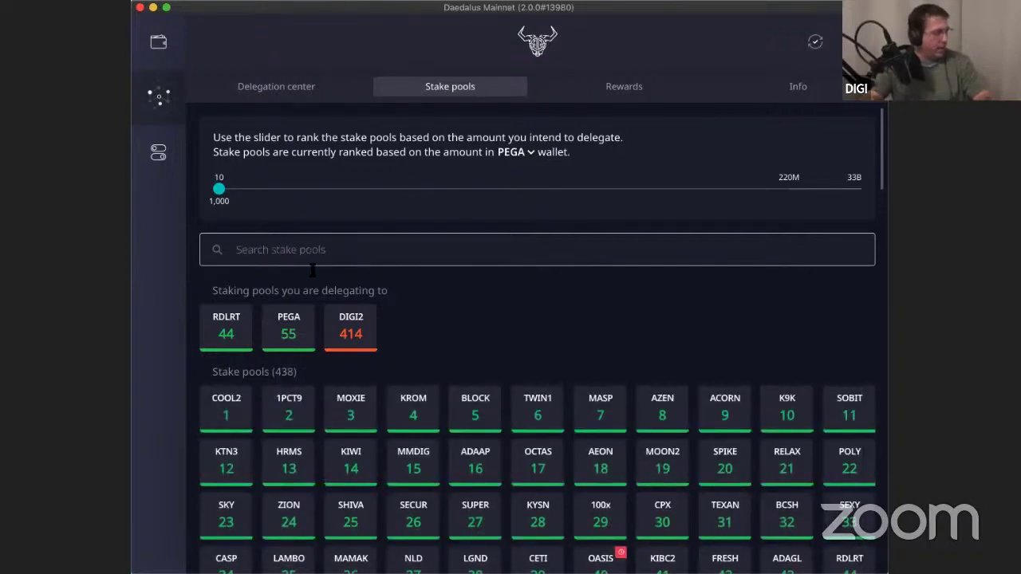
type("CLIO")
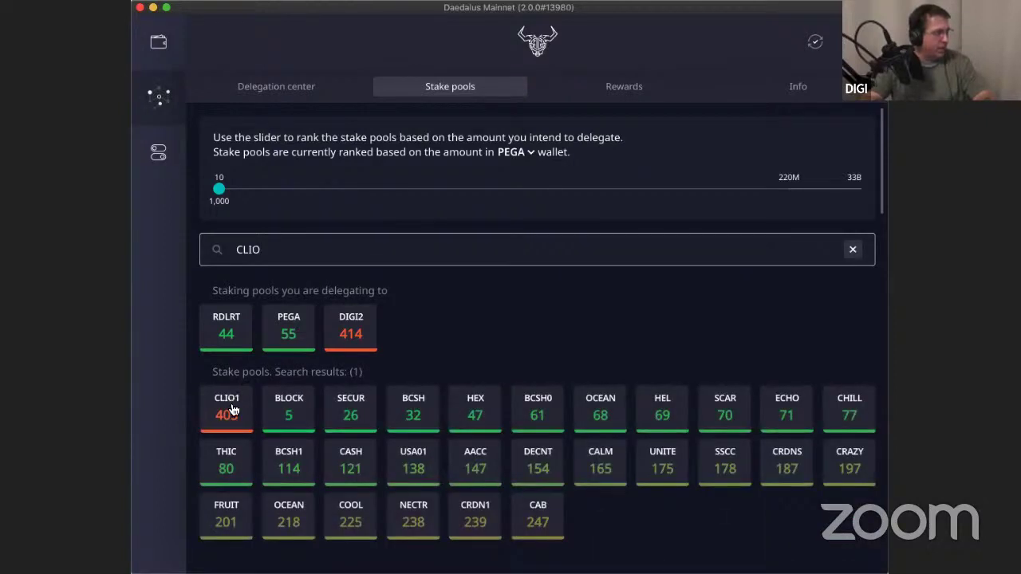
Start delegating to the CLIO1 pool and choose the CLIO1 wallet.
left_click(232, 406)
left_click(337, 486)
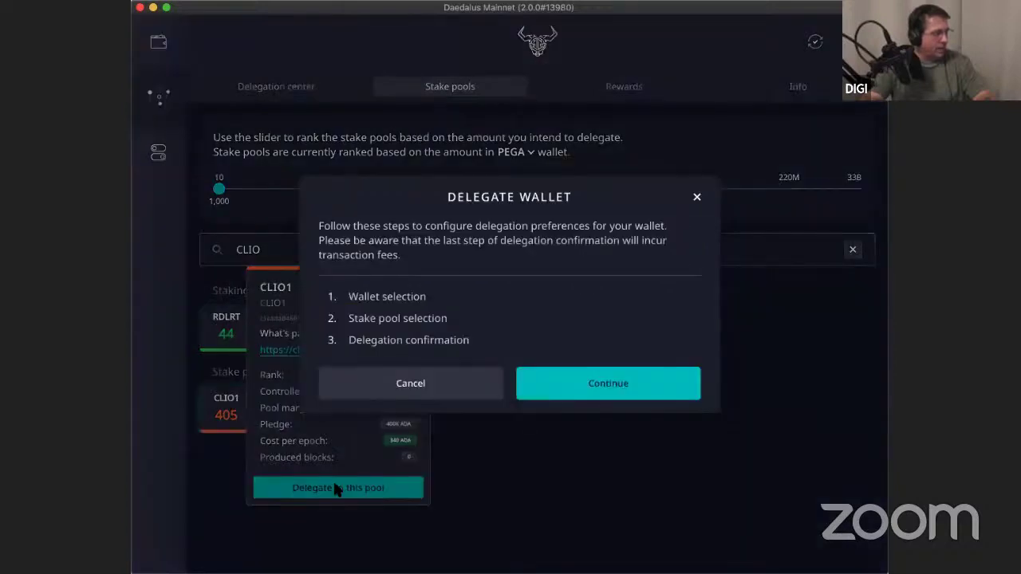
left_click(630, 389)
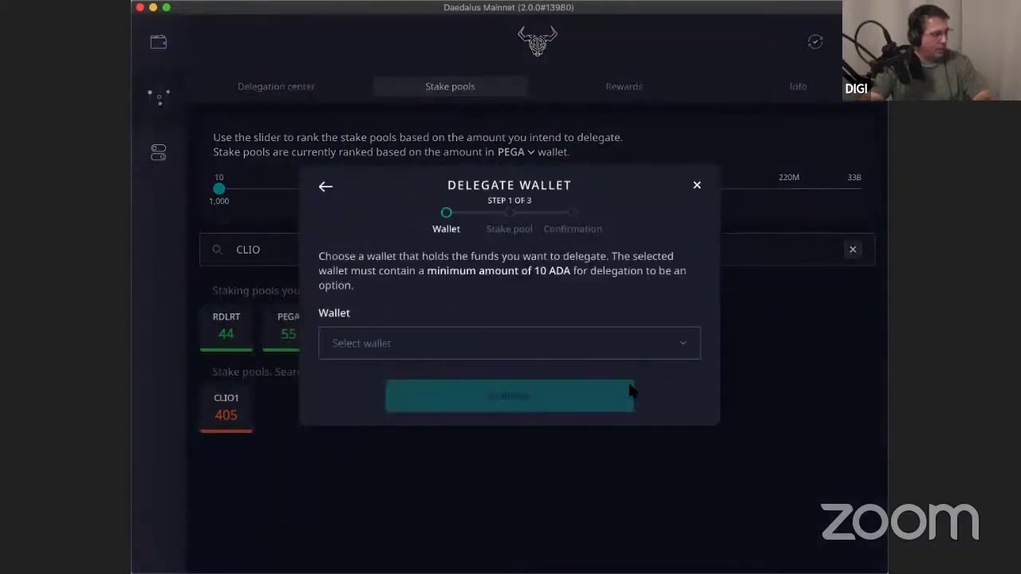
left_click(683, 346)
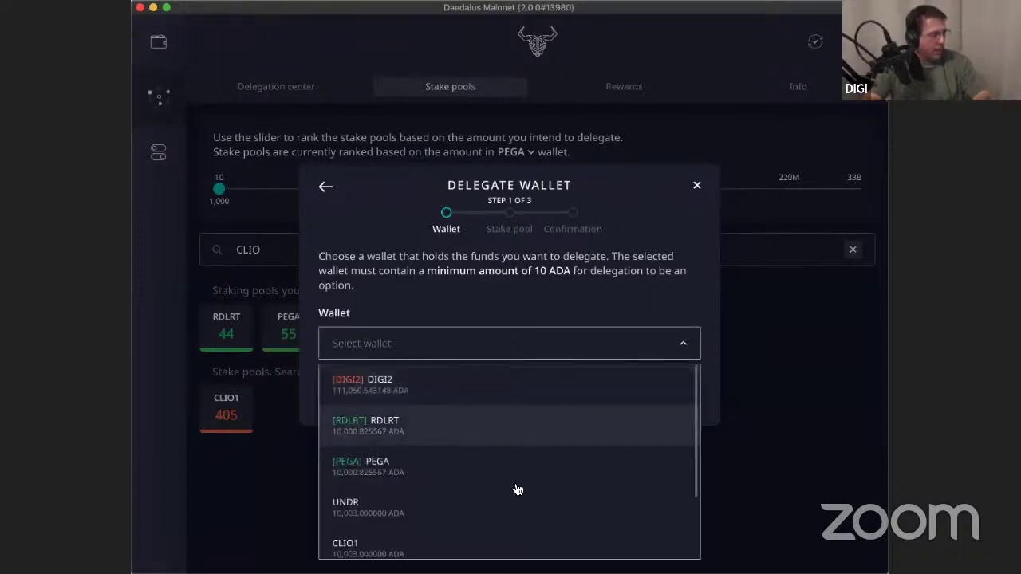
left_click(490, 539)
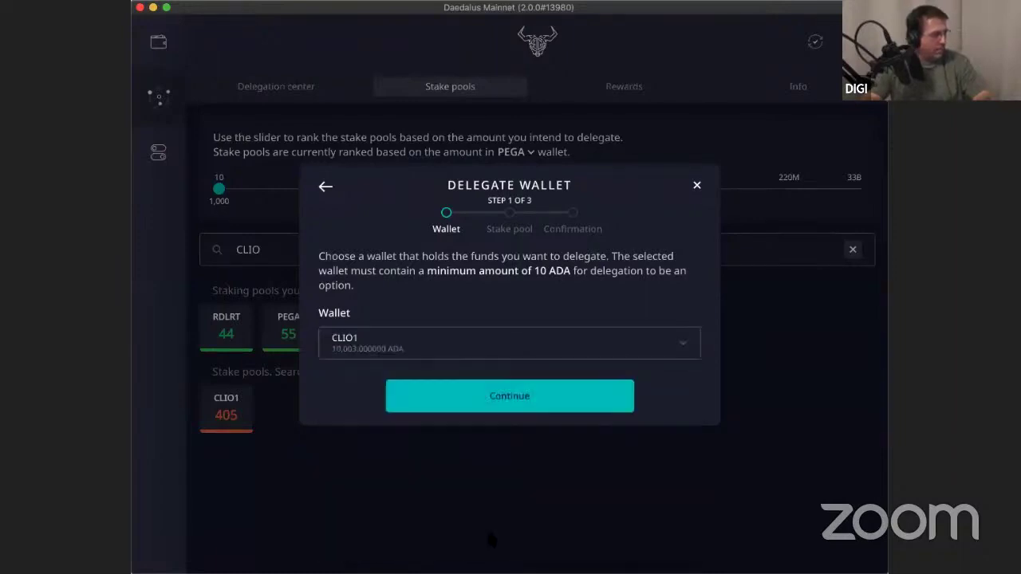
left_click(527, 401)
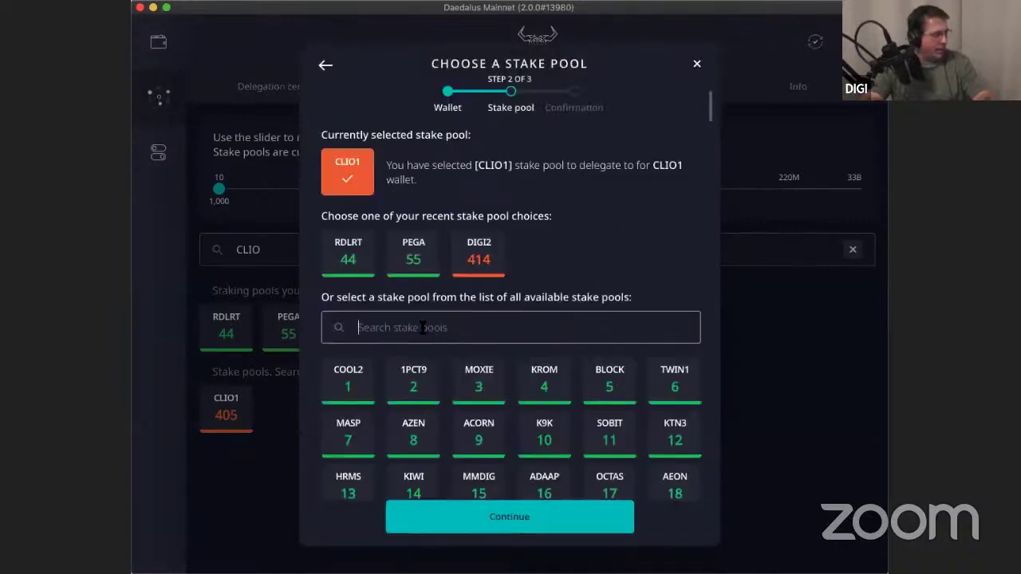
Enter mistaken text in the pool dialog's search box and partly erase it, keeping CLIO1 selected.
left_click(421, 329)
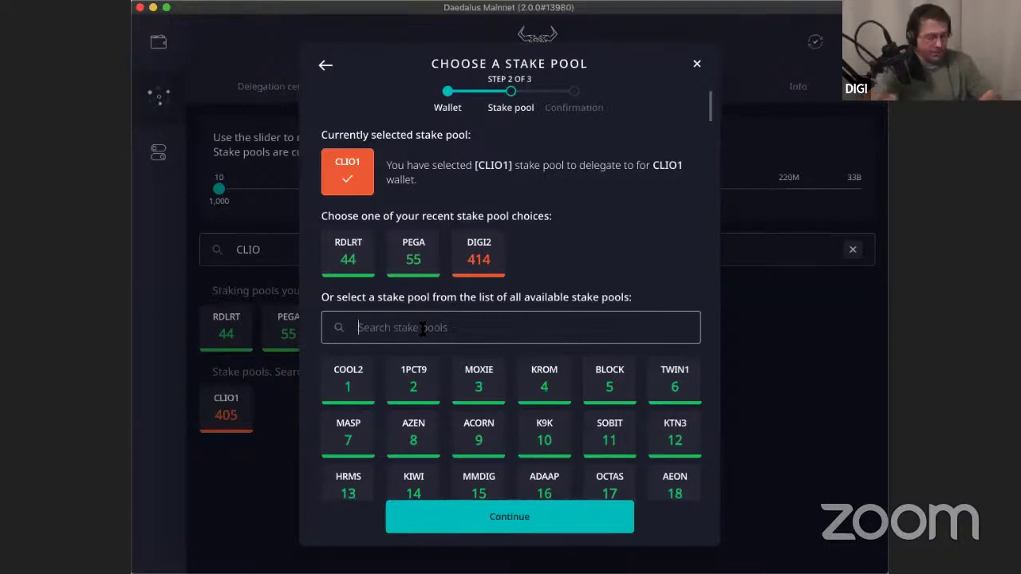
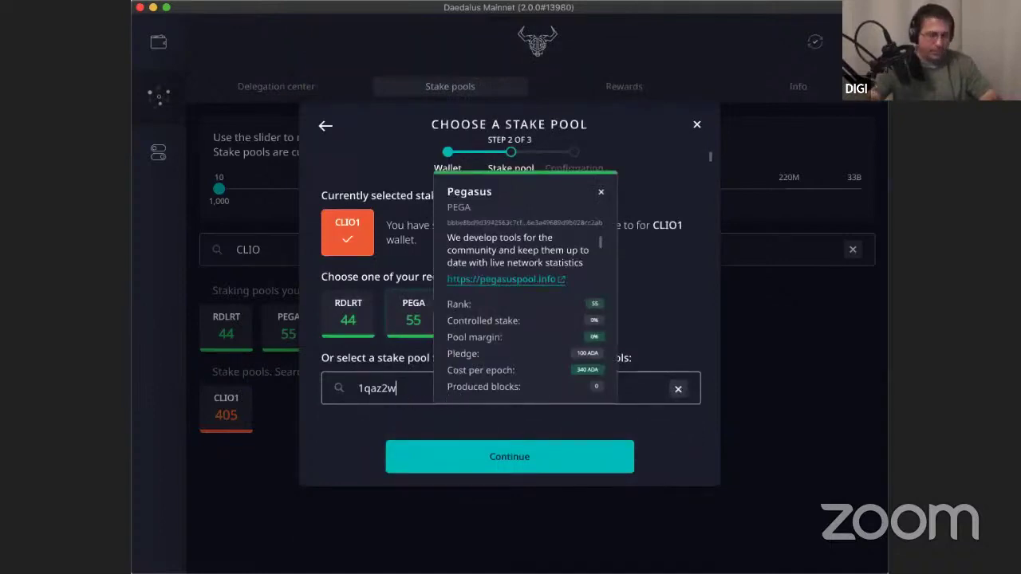
key("BackSpace")
key("BackSpace")
key("BackSpace")
key("BackSpace")
key("BackSpace")
key("BackSpace")
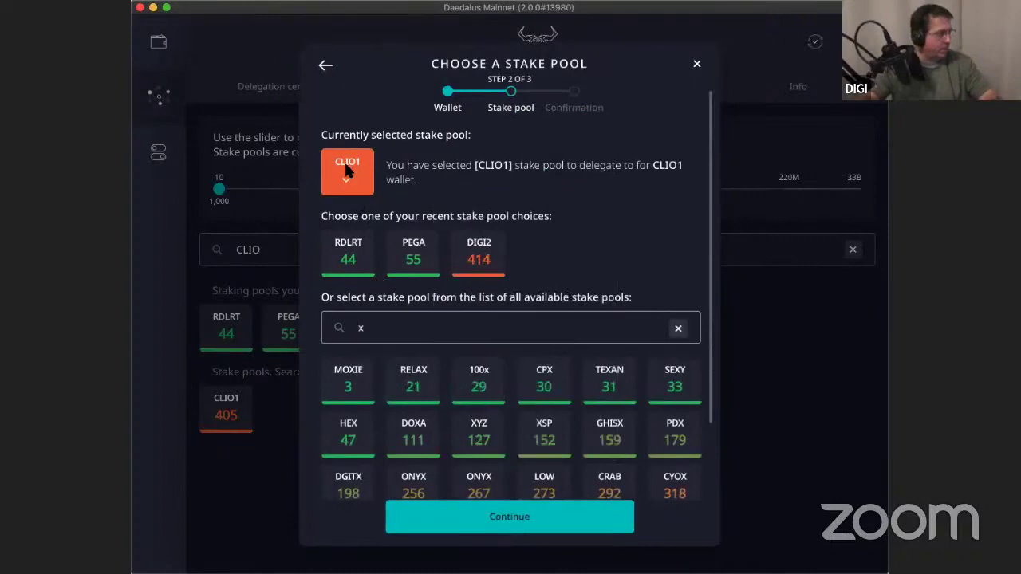
Confirm the CLIO1 delegation with the spending password and close the Wallet Delegated dialog.
left_click(496, 527)
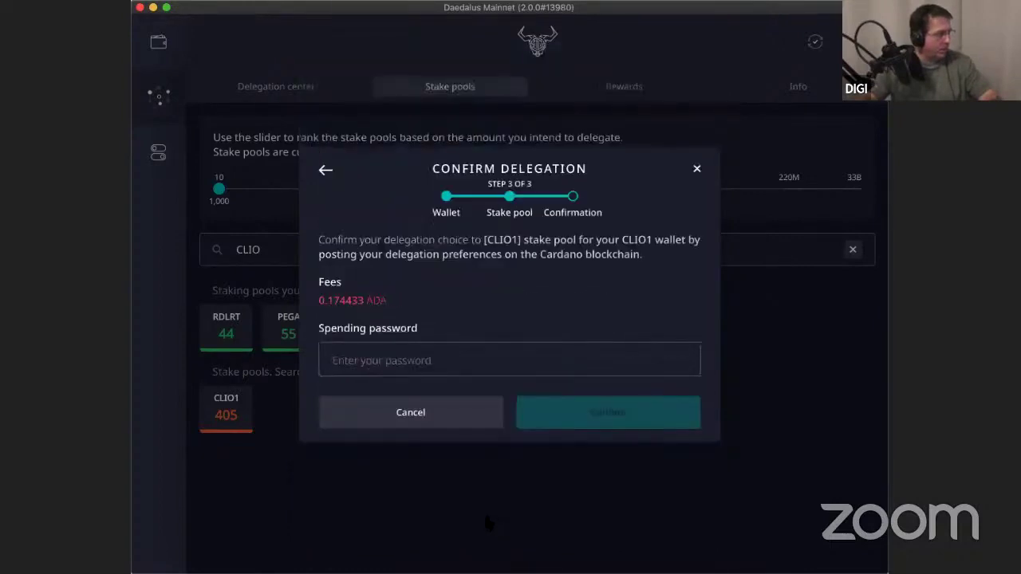
left_click(388, 360)
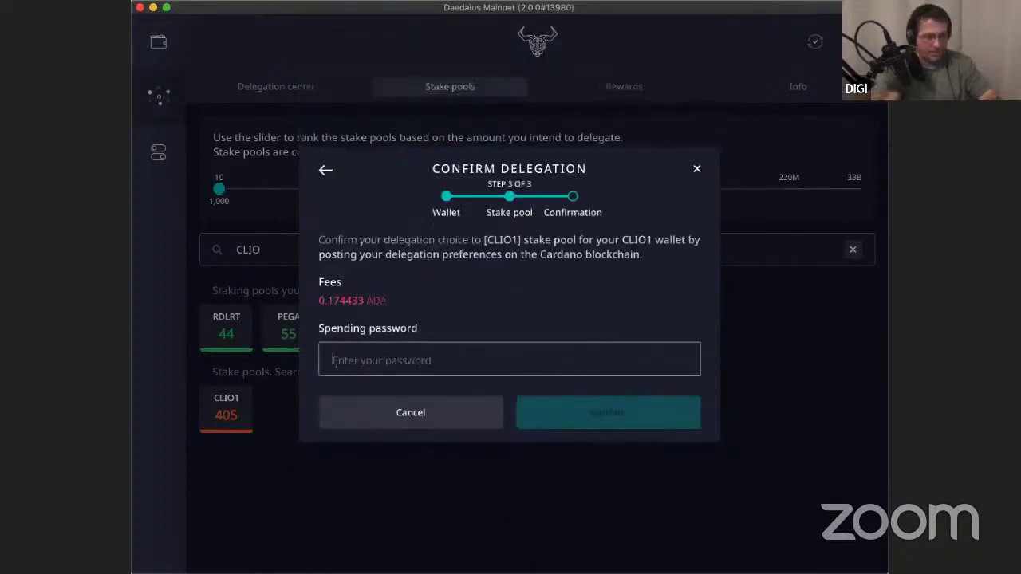
type("•••••••••••••••")
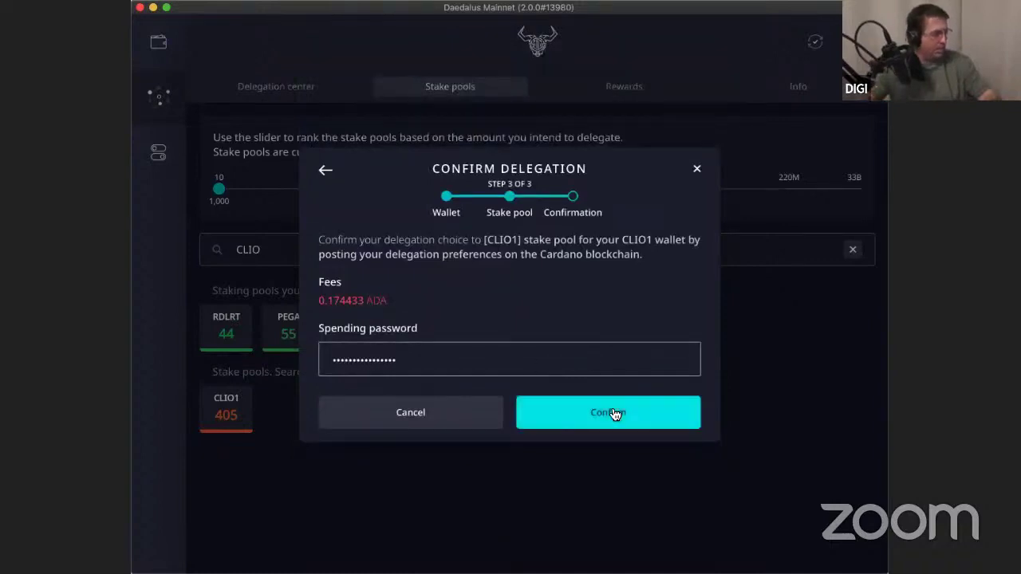
left_click(614, 414)
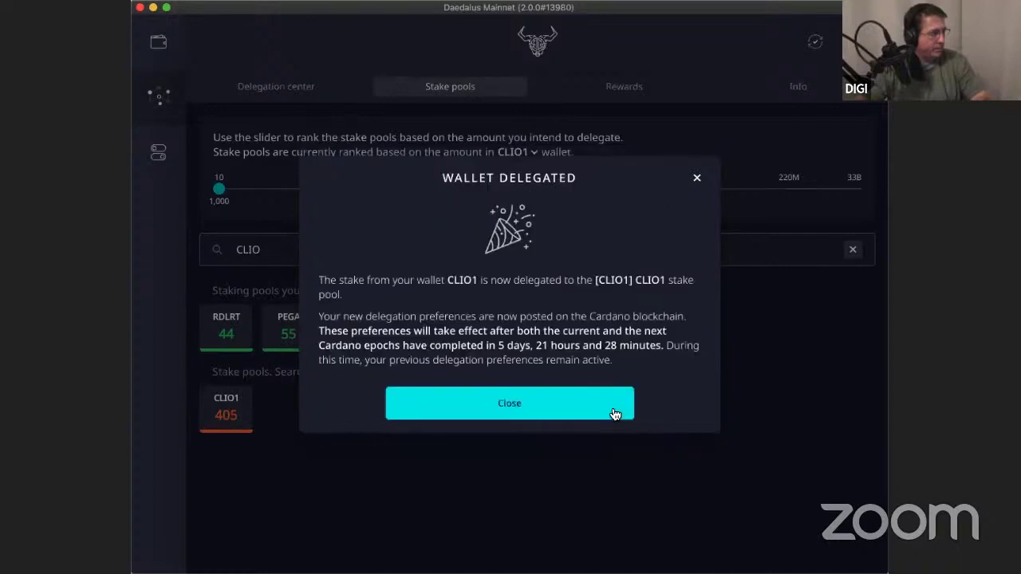
left_click(565, 411)
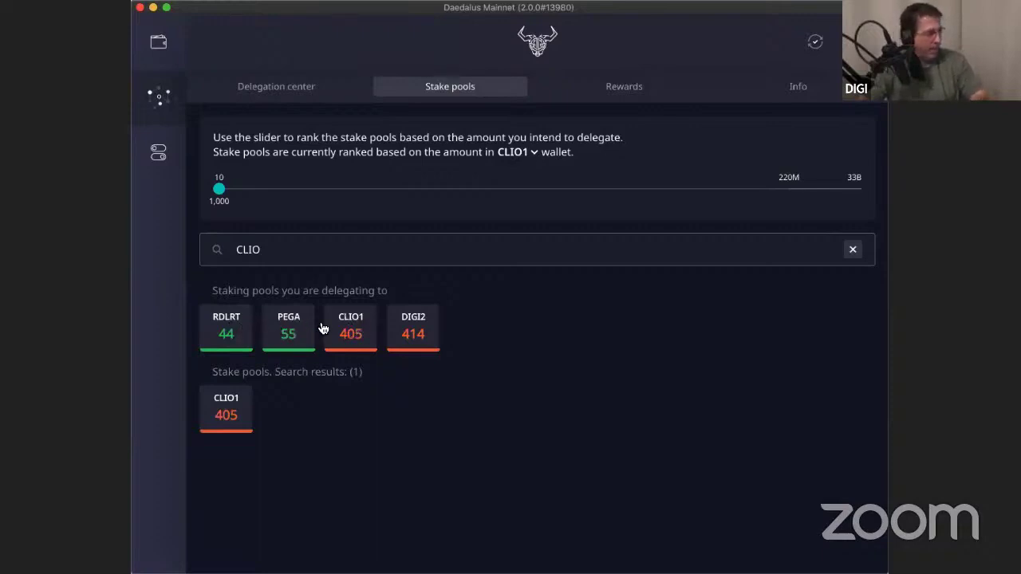
Replace the 'CLIO' search with 'UNDR' and show the UNDR pool's details.
double_click(283, 253)
key("BackSpace")
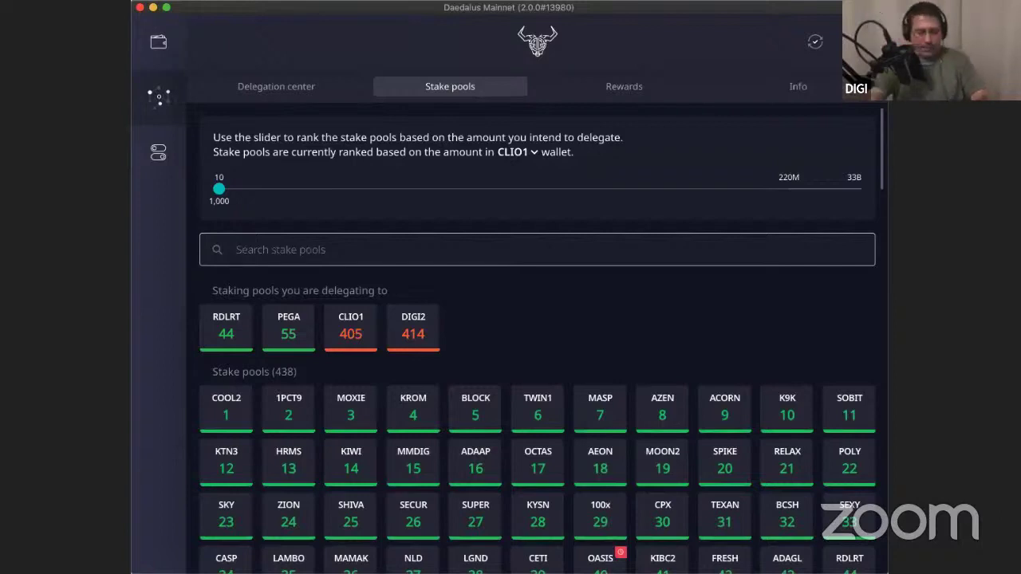
type("U")
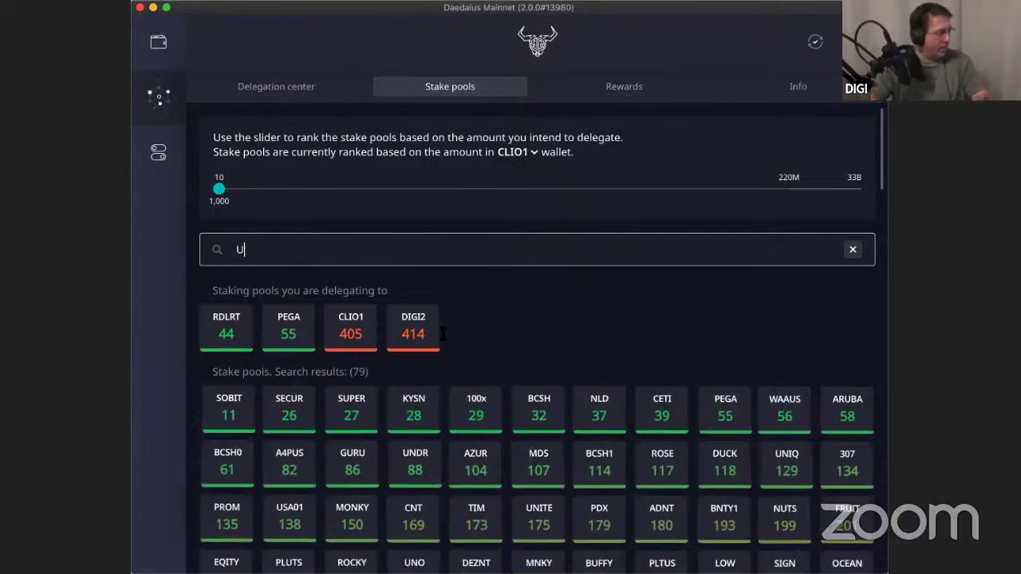
type("NDR")
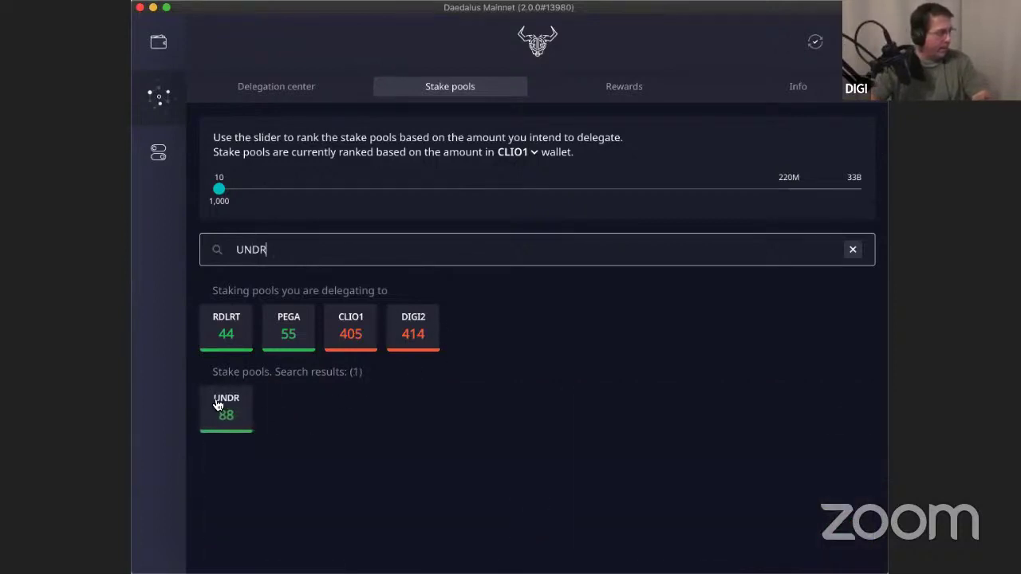
left_click(218, 405)
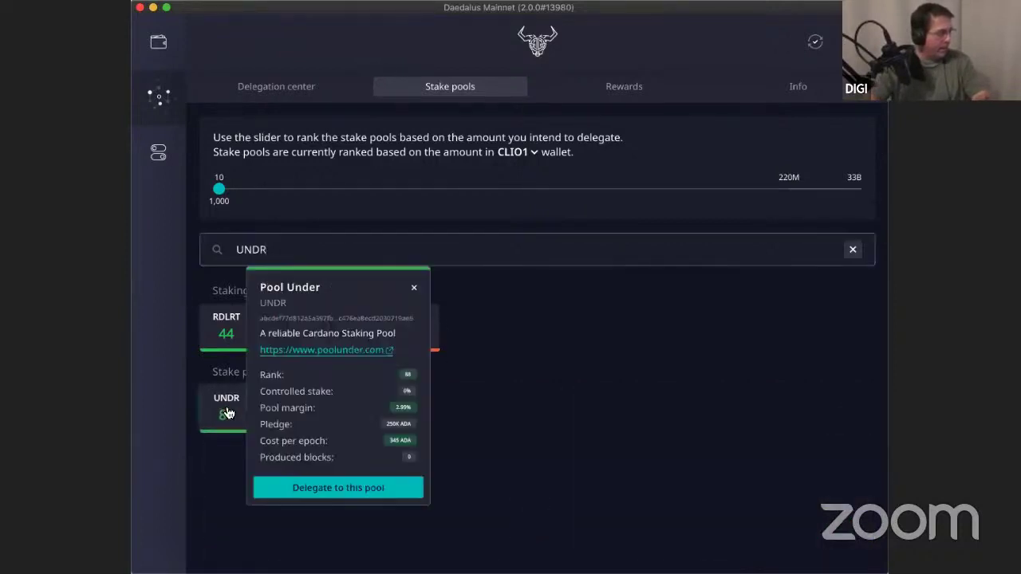
Start delegating to Pool Under and choose the UNDR wallet.
left_click(300, 487)
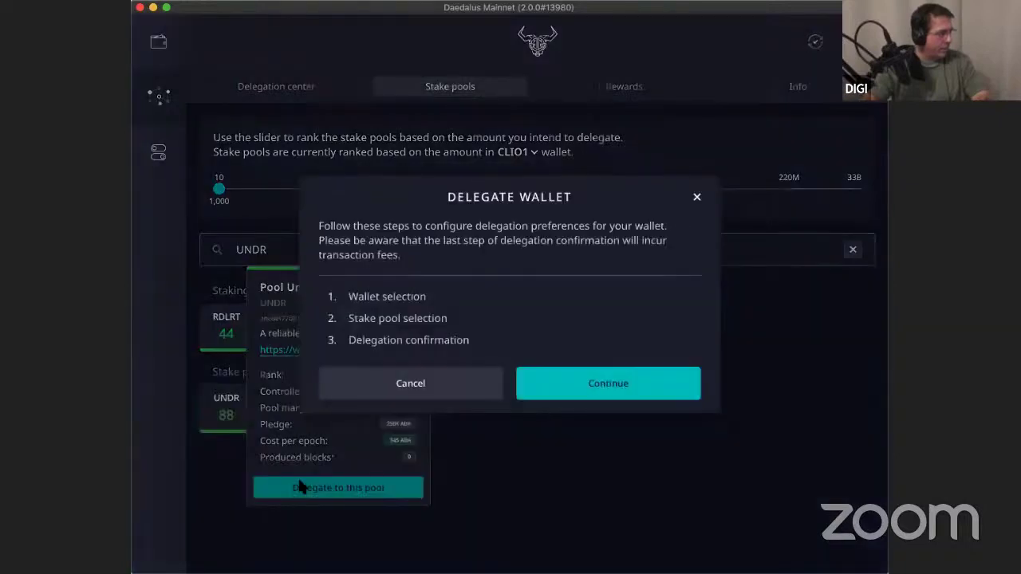
left_click(582, 391)
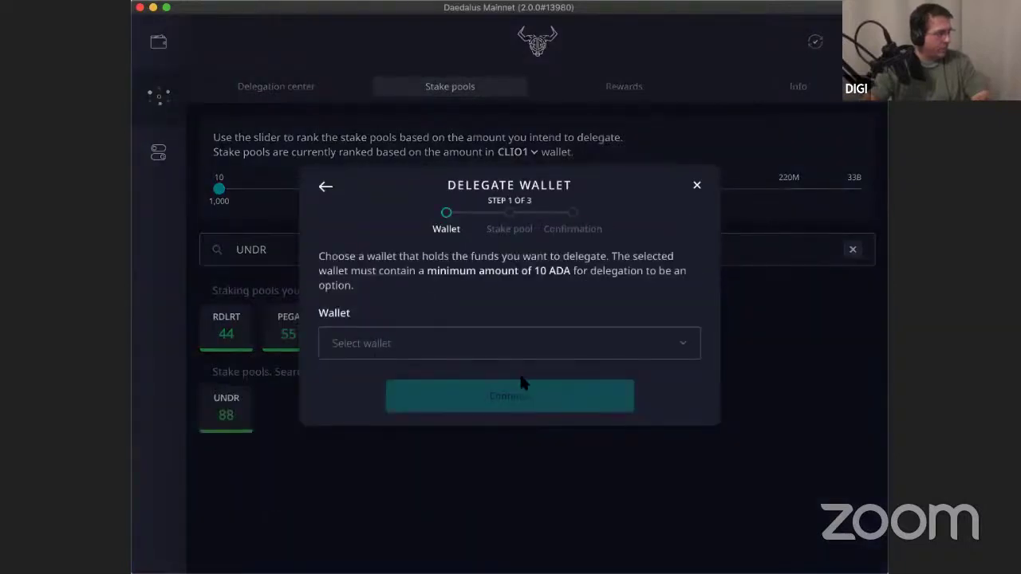
left_click(462, 352)
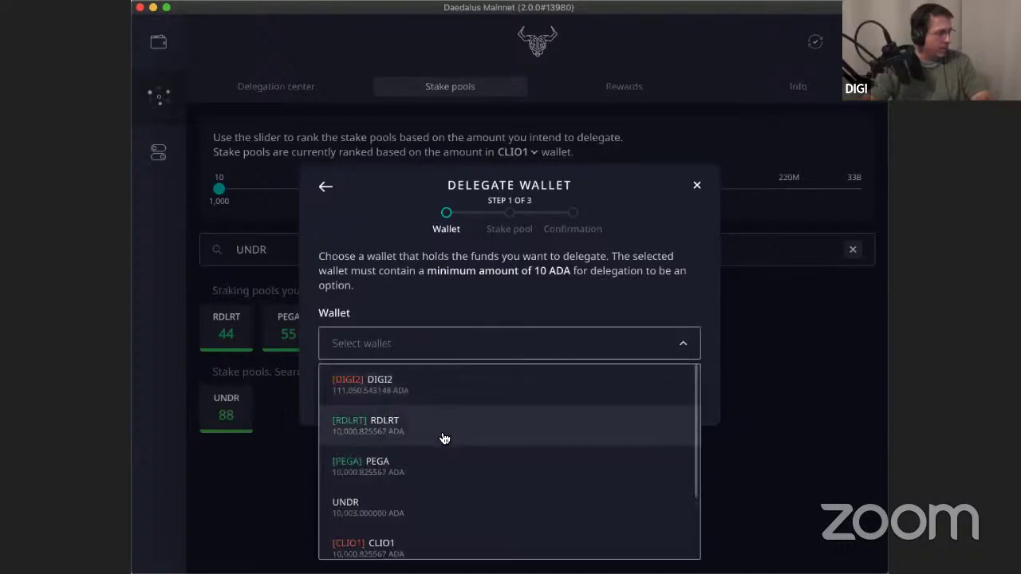
left_click(430, 498)
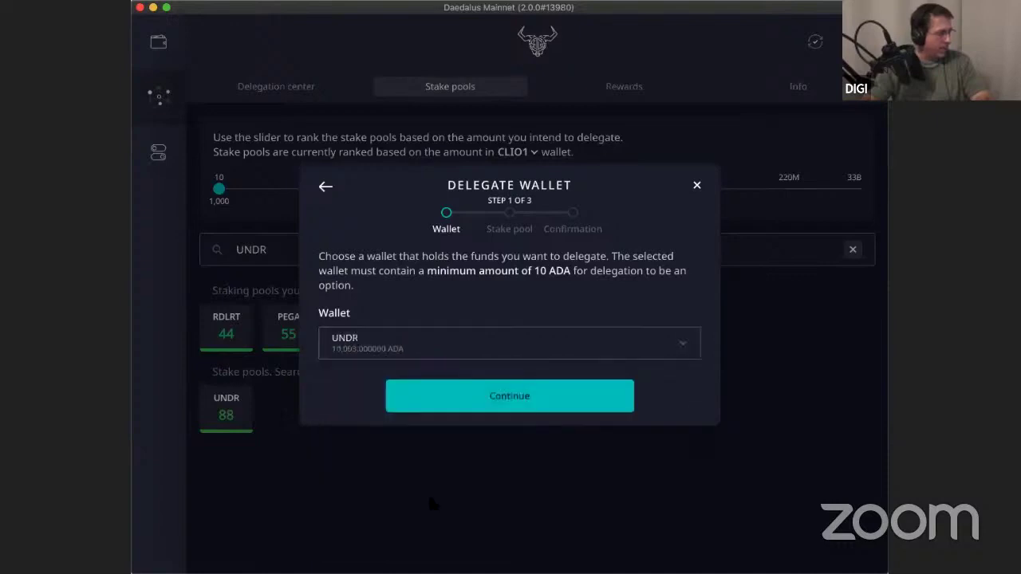
left_click(507, 404)
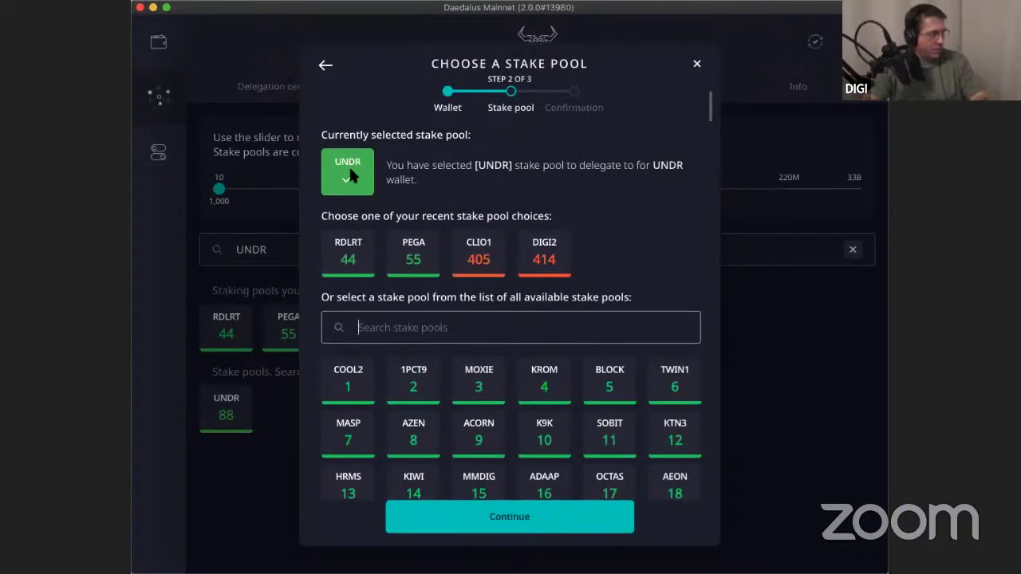
Keep the UNDR pool and confirm the delegation with the spending password.
left_click(531, 518)
left_click(363, 363)
type("****")
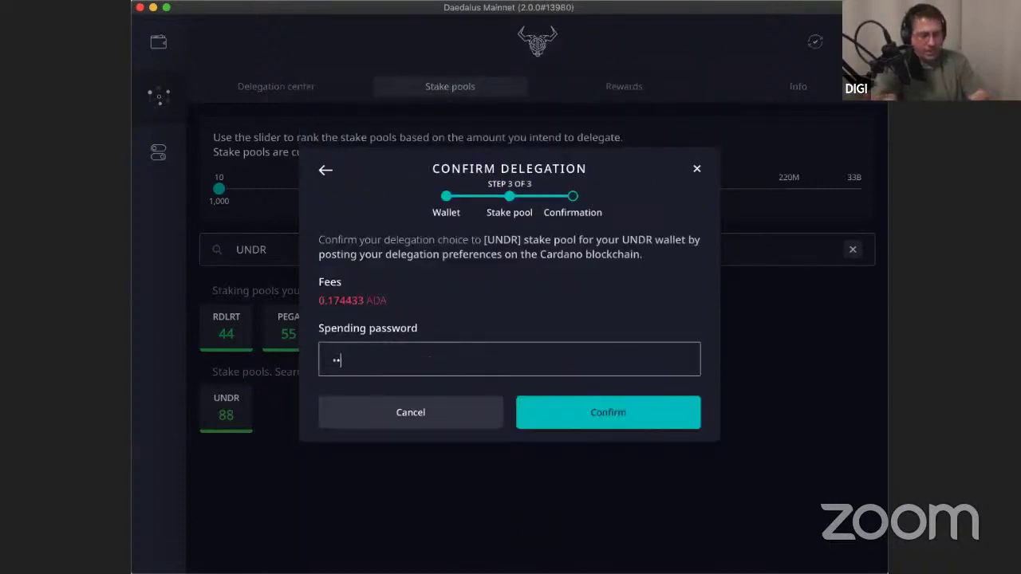
type("****")
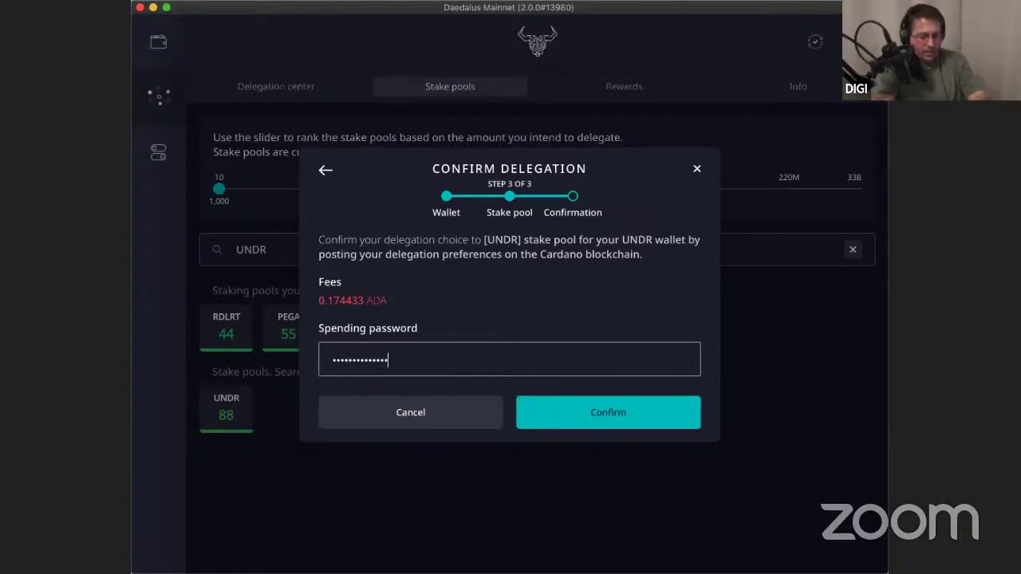
type("*")
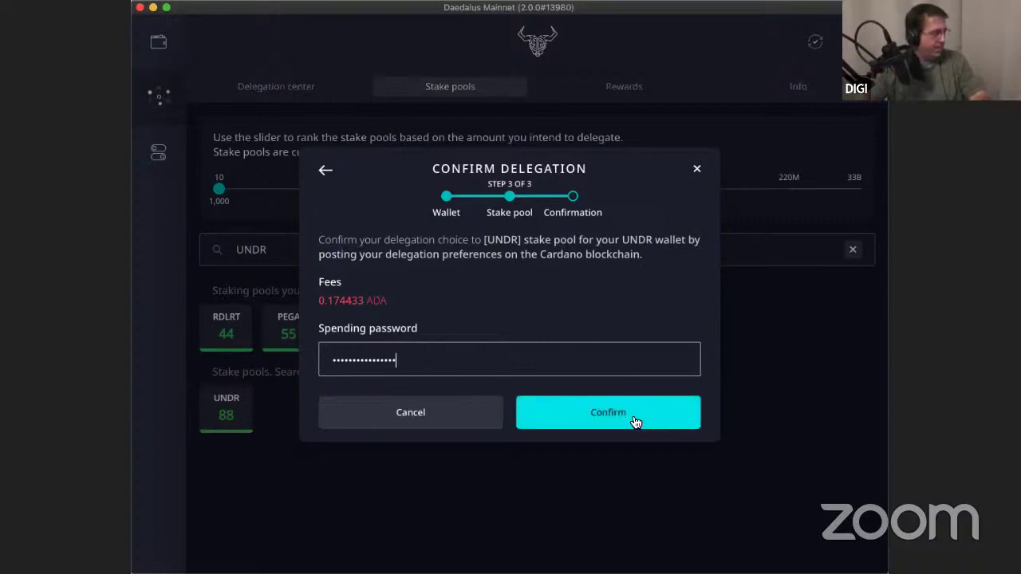
left_click(635, 422)
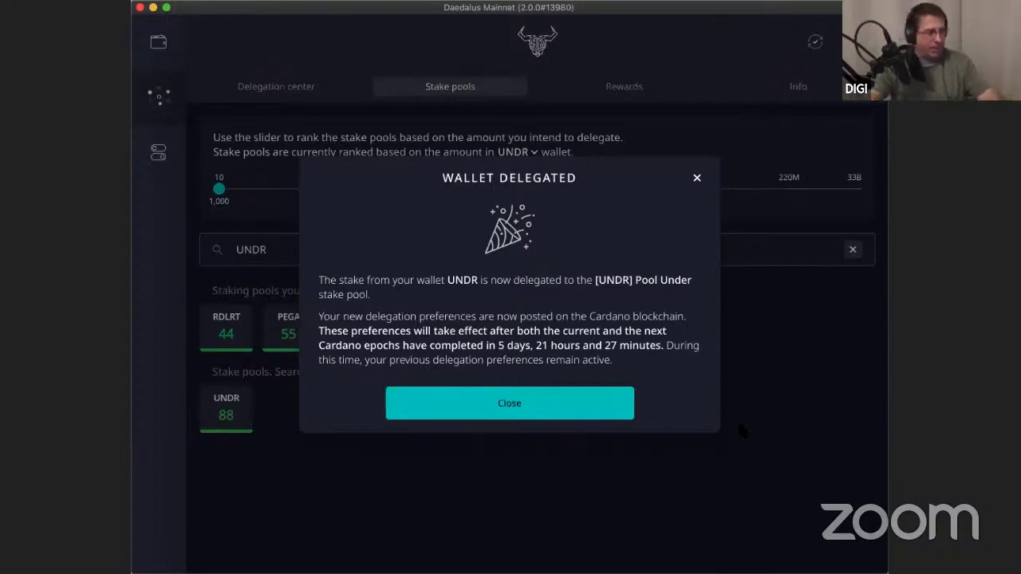
Close the UNDR success message, search 'AAA', and show the AAA pool's details (rank 158, 2.75% margin).
left_click(529, 404)
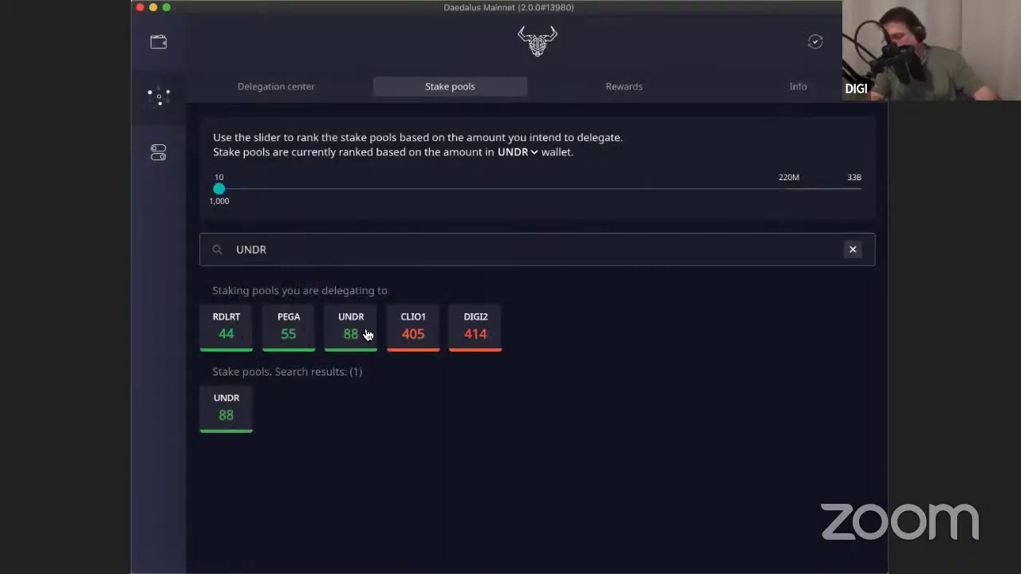
double_click(283, 250)
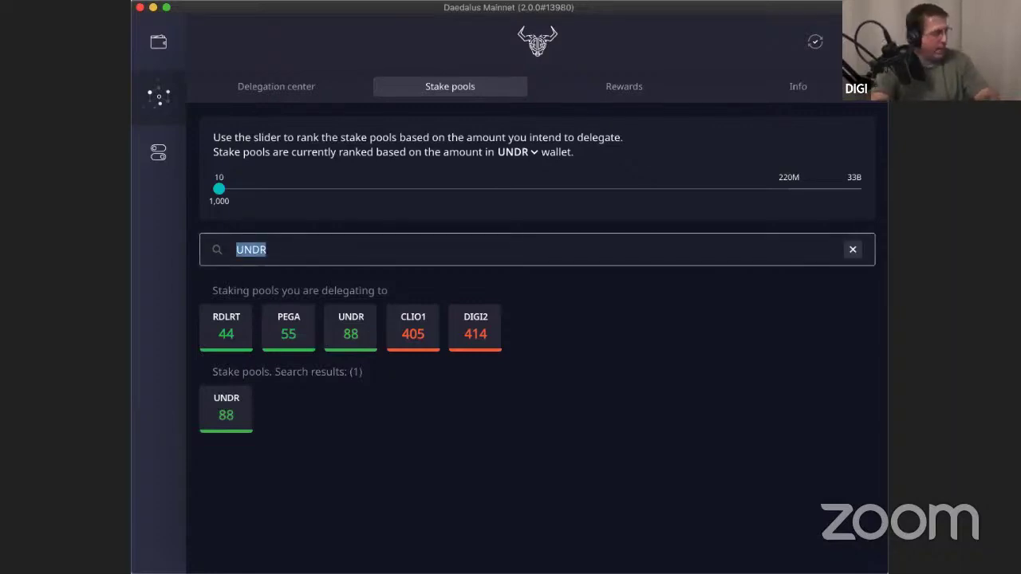
type("AAAA")
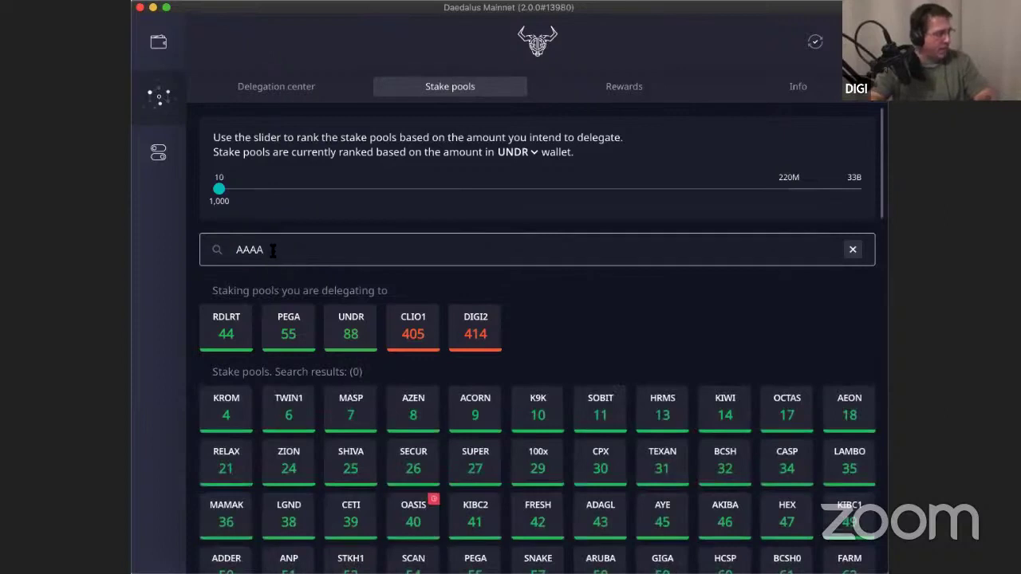
key("BackSpace")
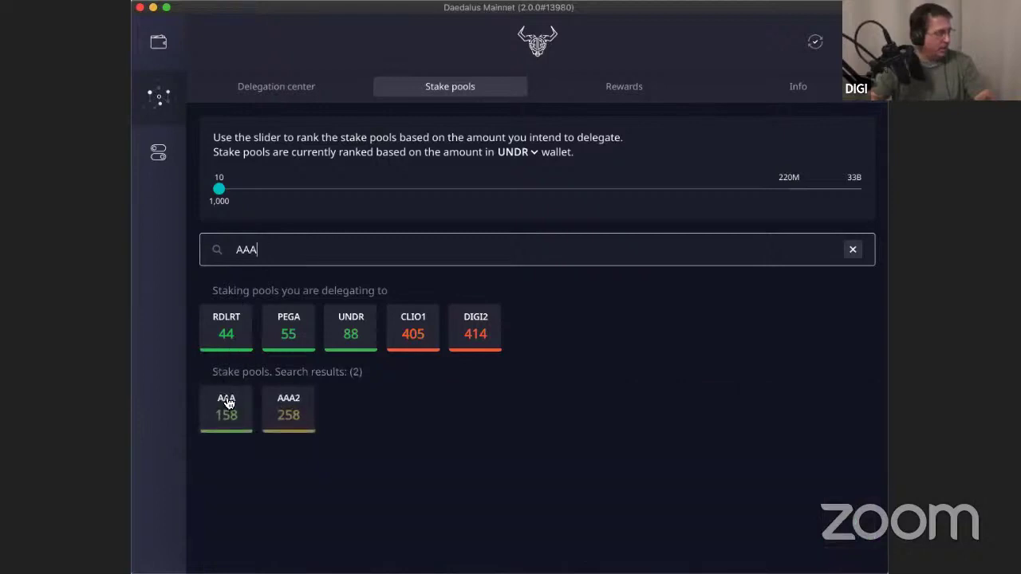
left_click(228, 403)
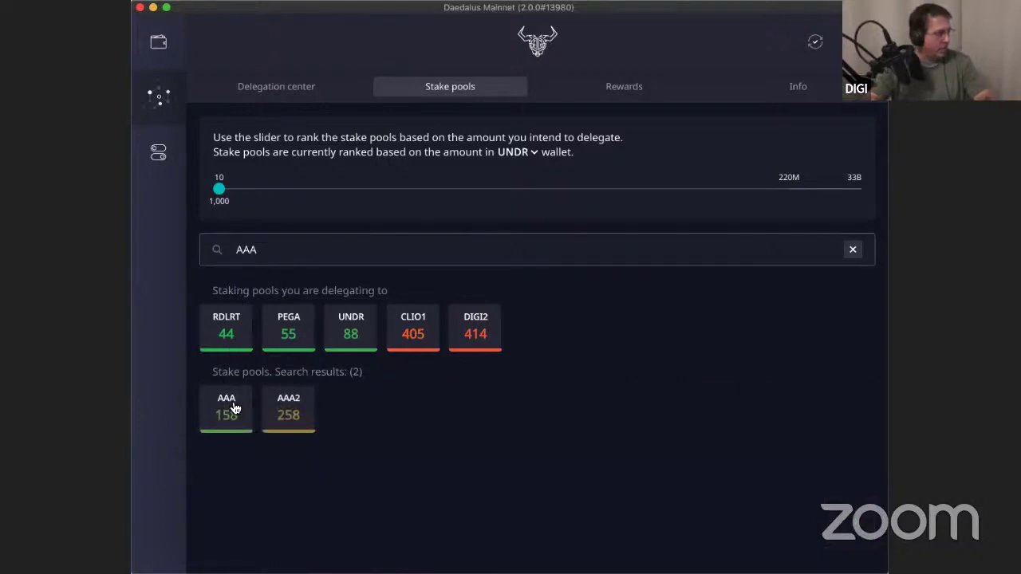
left_click(234, 408)
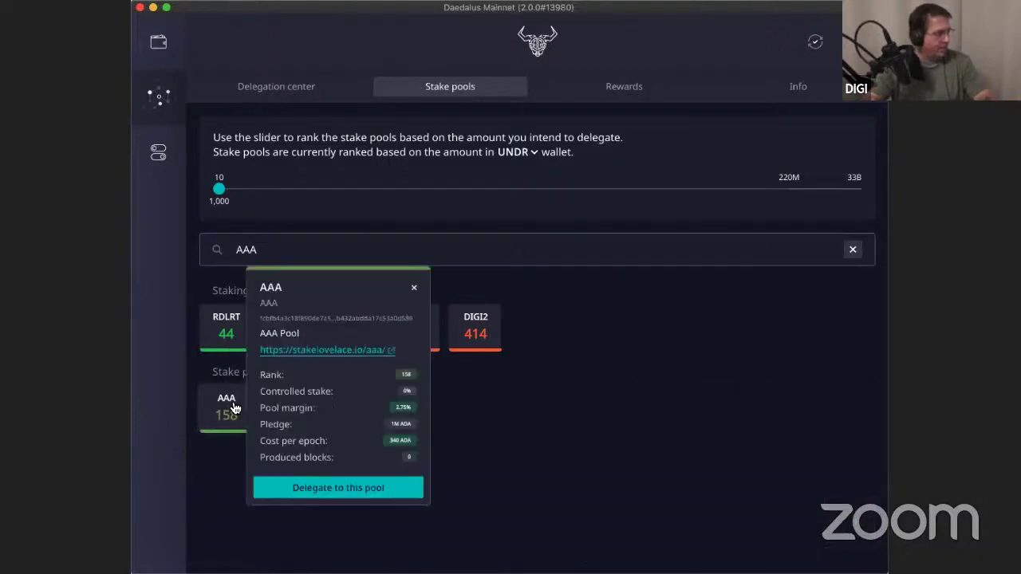
Start delegating to the AAA pool and select the AAA wallet.
left_click(326, 487)
left_click(599, 388)
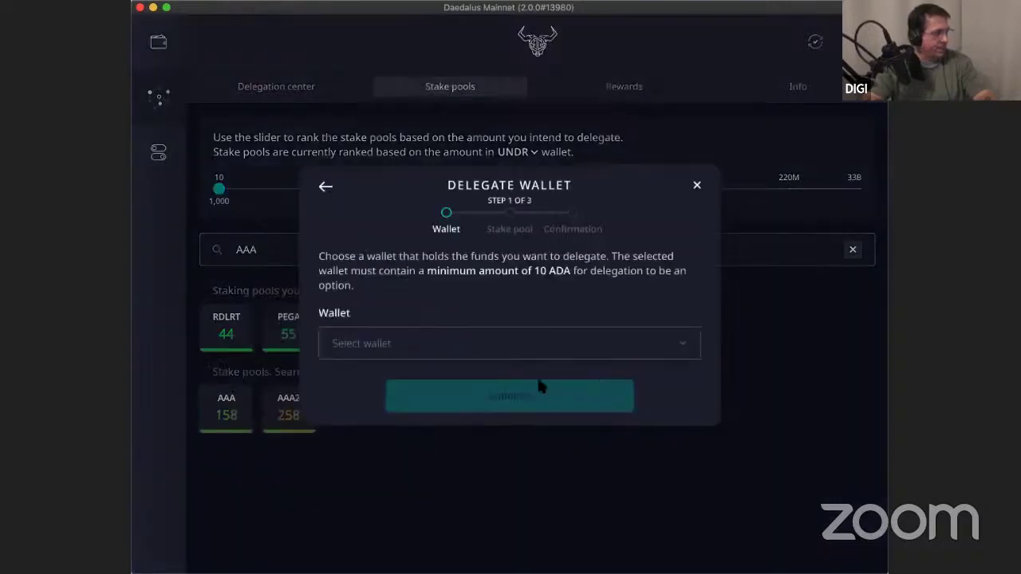
left_click(679, 344)
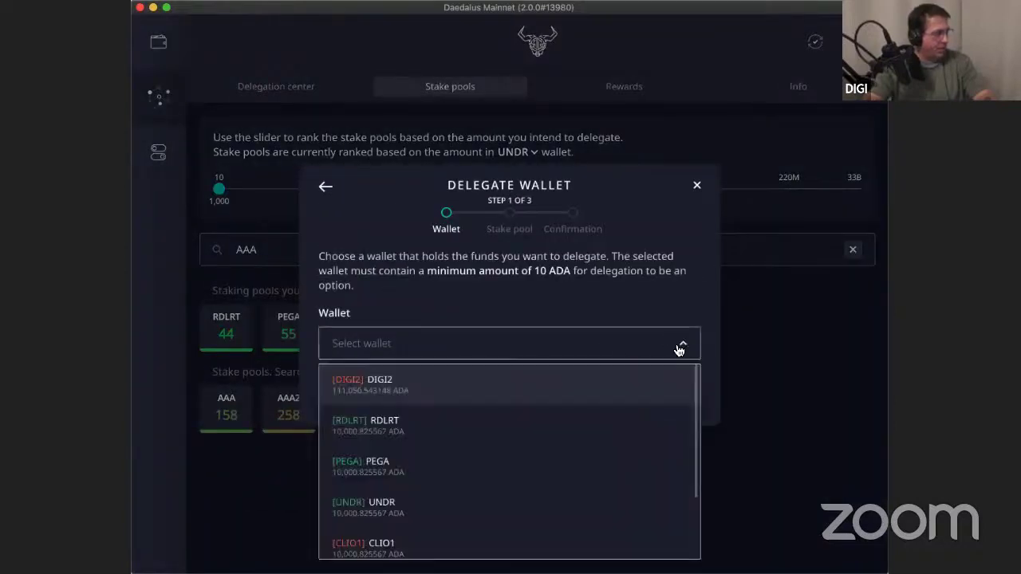
scroll(503, 513, "down", 2)
left_click(430, 496)
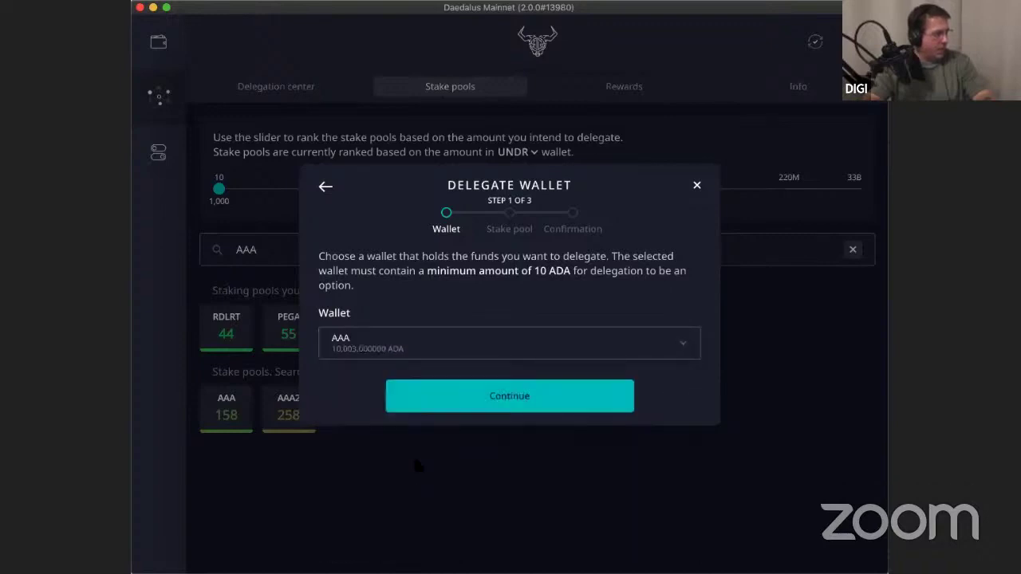
left_click(504, 399)
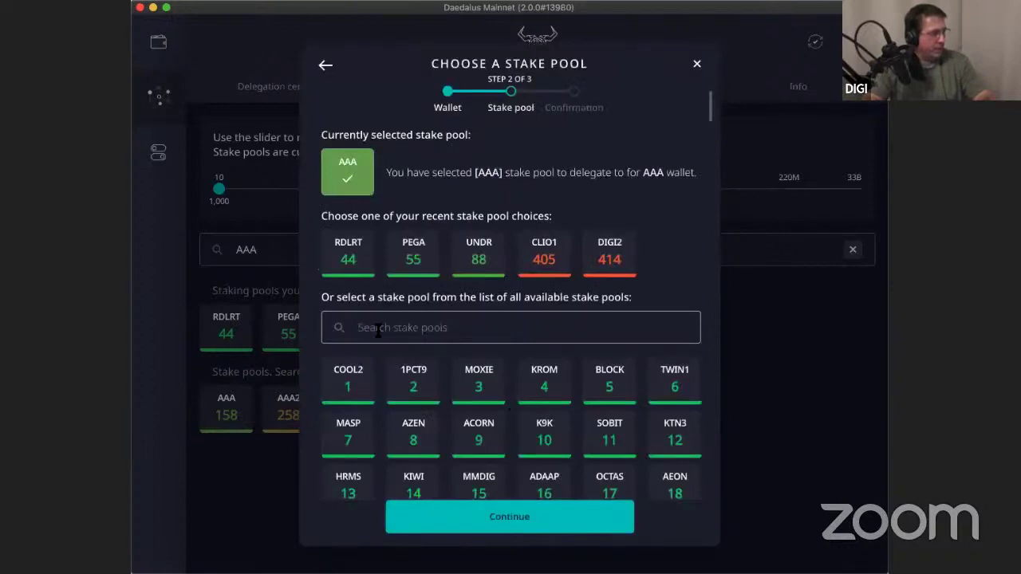
Confirm the AAA delegation with the spending password and dismiss the success message.
left_click(536, 517)
left_click(384, 360)
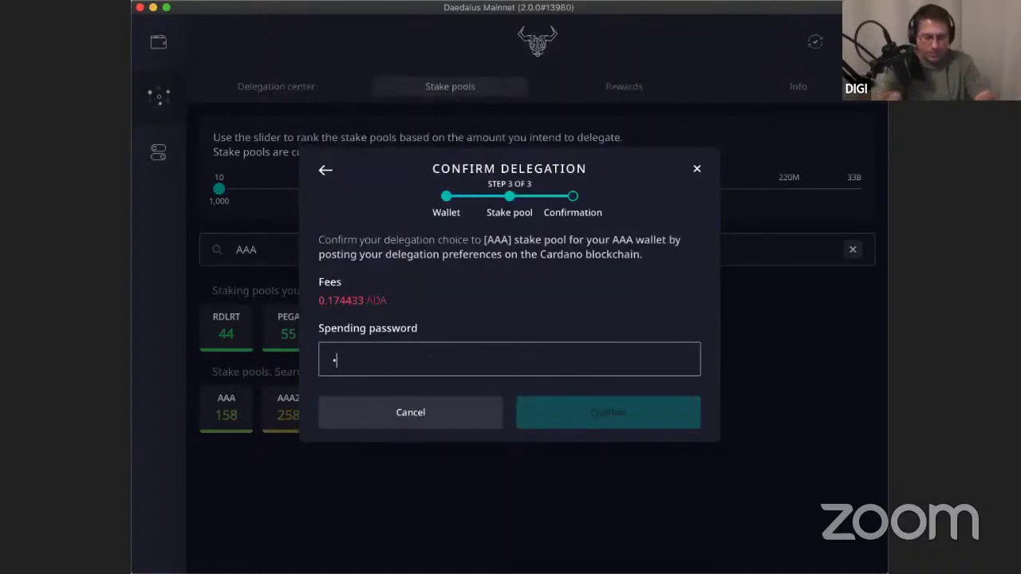
type("••••••")
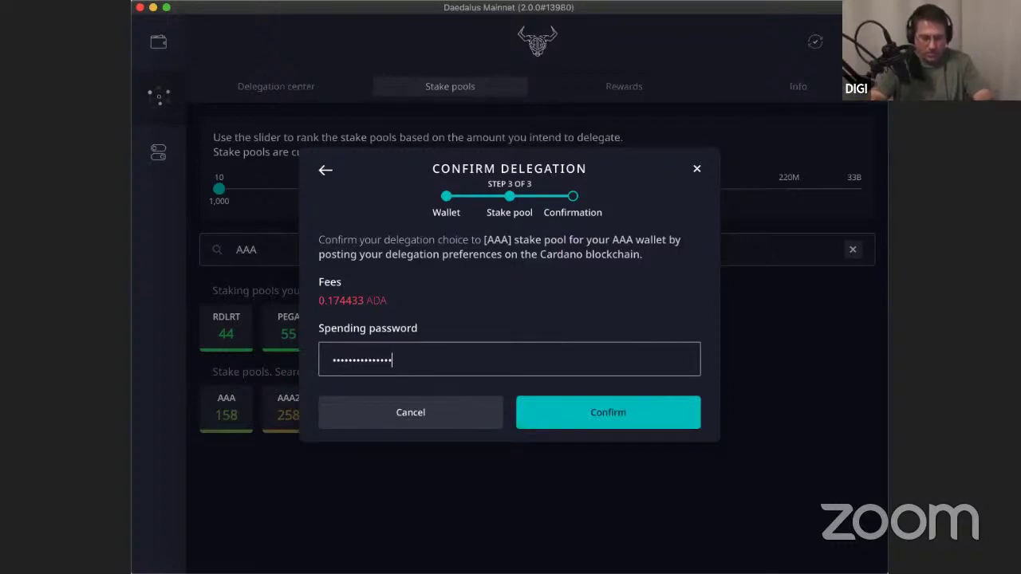
left_click(603, 411)
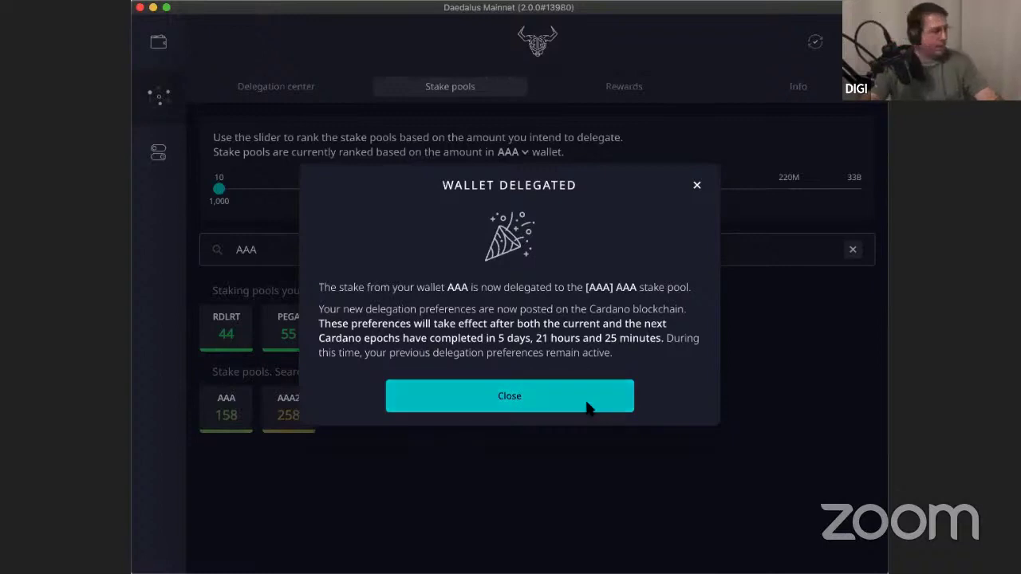
left_click(582, 410)
Search the stake pools for 'AHL' and open the AHLNET #1 pool's details.
double_click(307, 249)
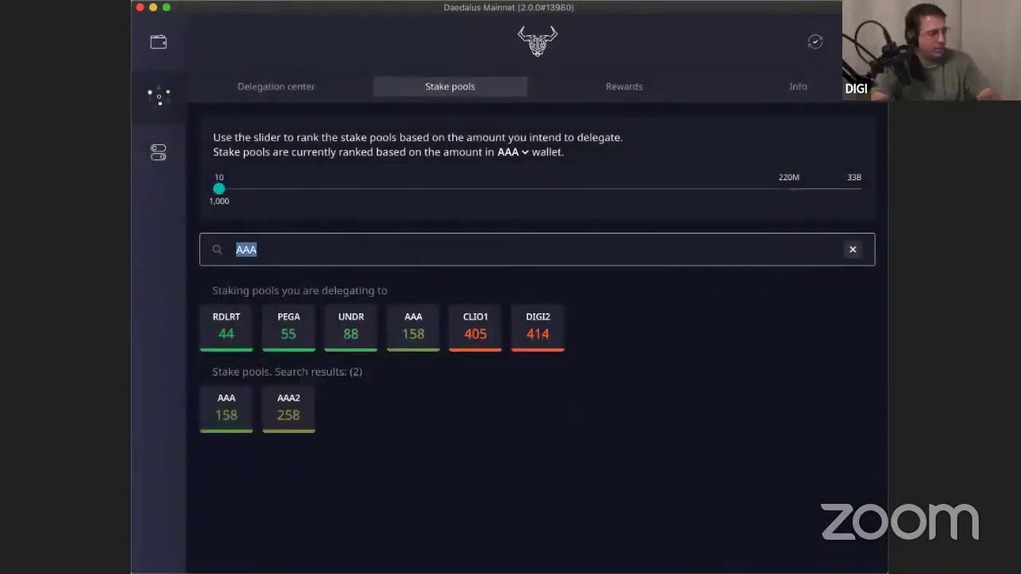
type("AHLN")
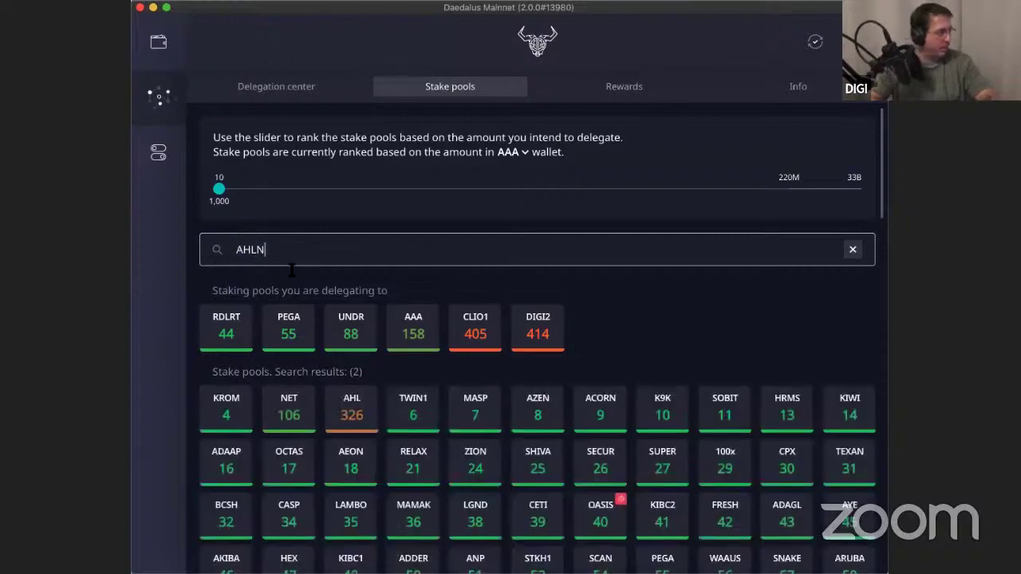
key("BackSpace")
key("BackSpace")
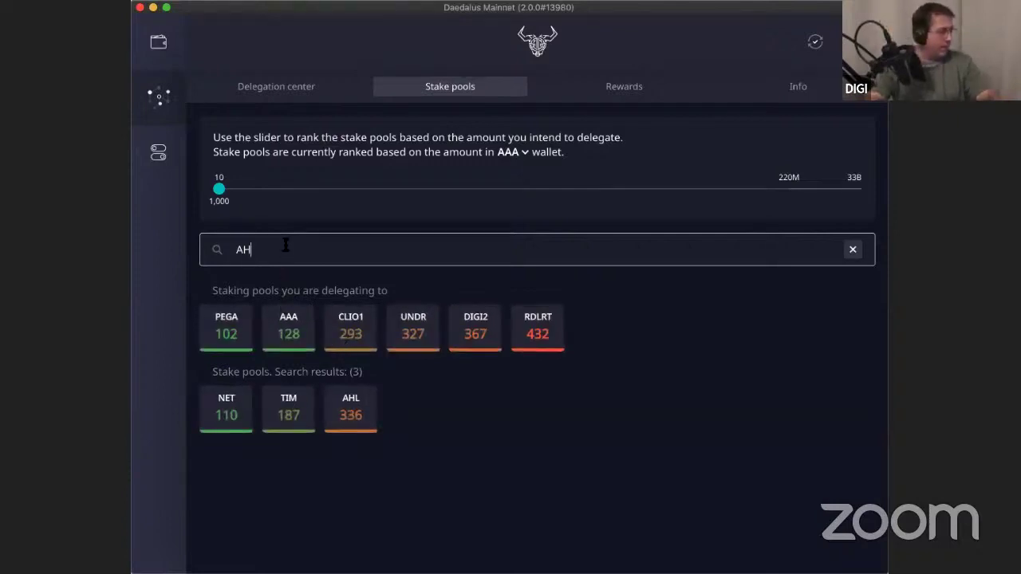
type("L")
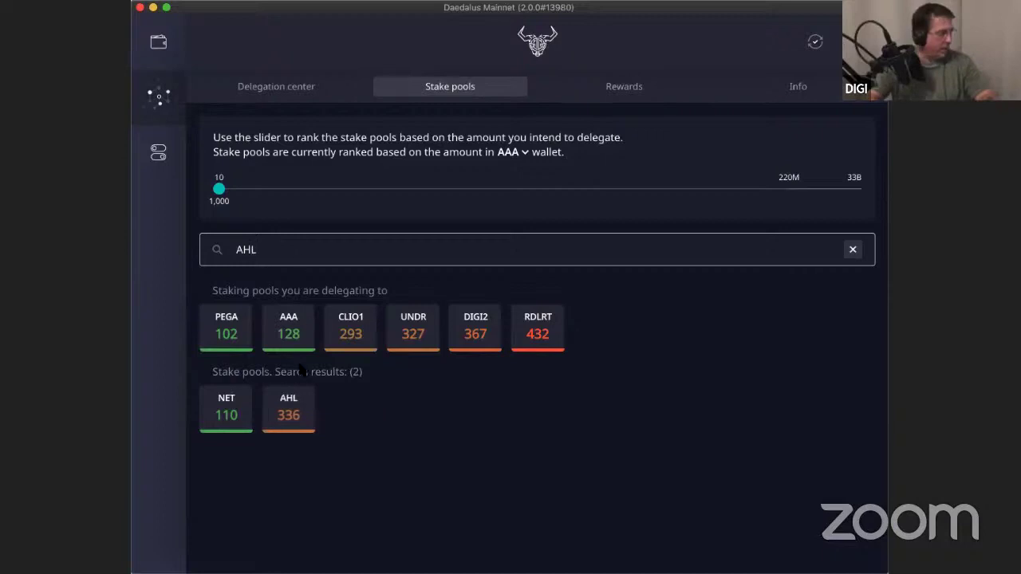
left_click(294, 404)
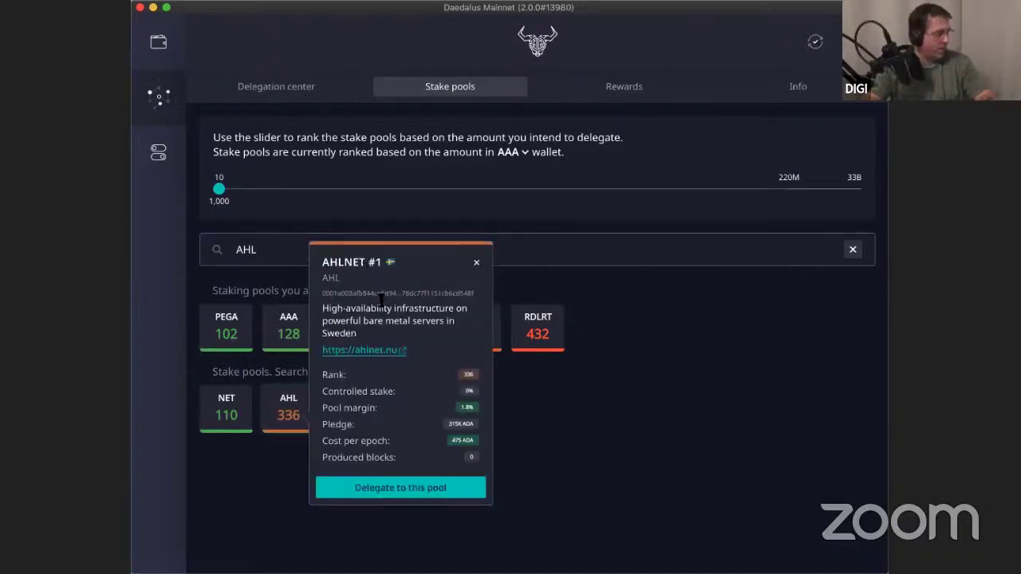
Begin delegating to the AHL pool with the AHLNET wallet chosen, reaching step 2 of 3.
left_click(390, 490)
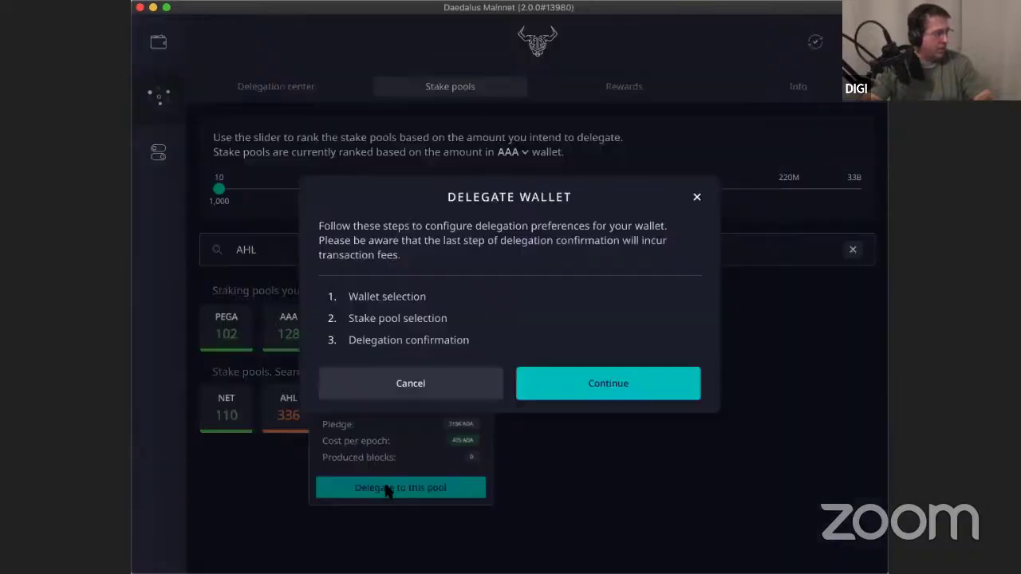
left_click(630, 383)
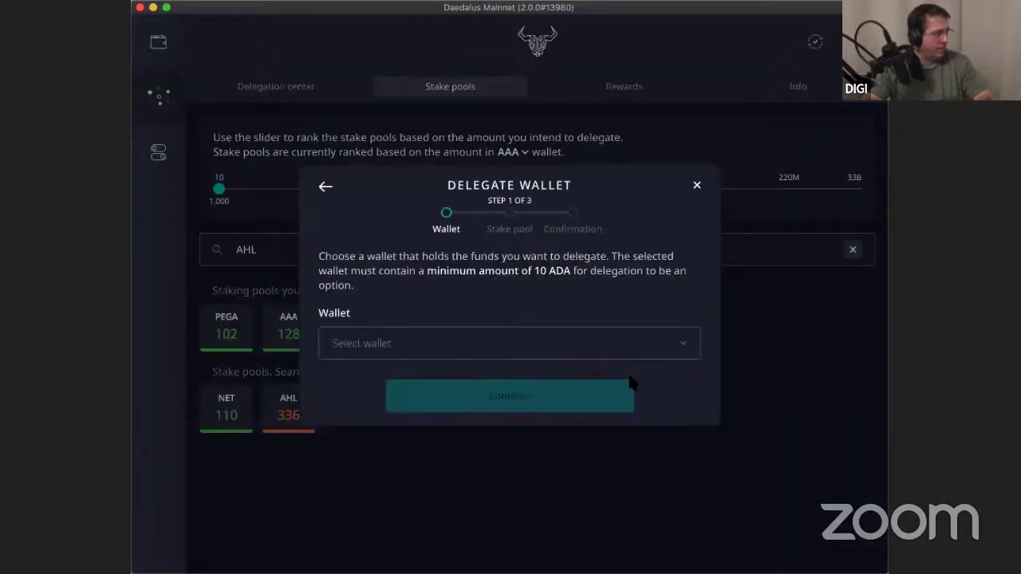
left_click(635, 345)
scroll(527, 419, "down", 2)
left_click(444, 538)
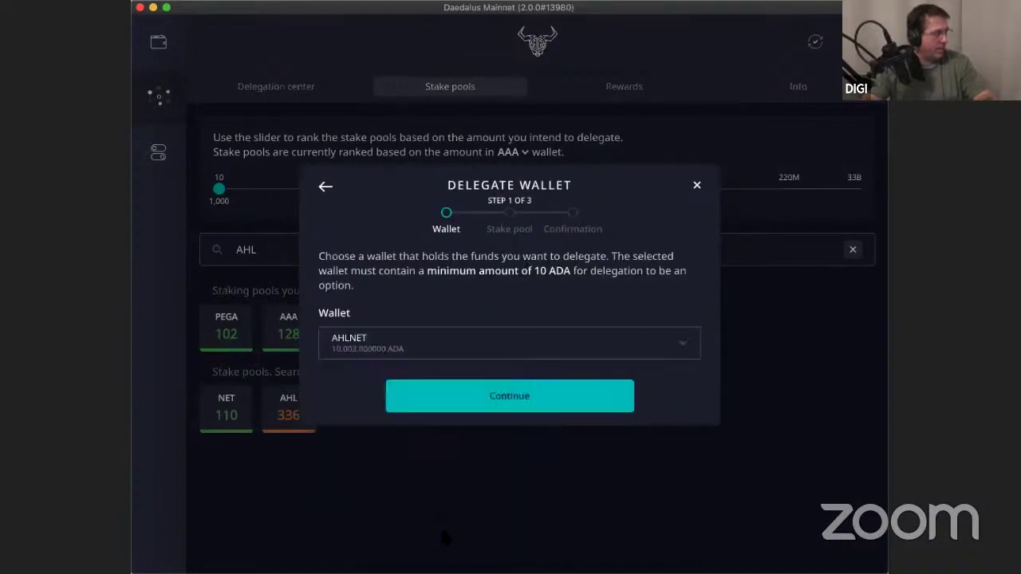
left_click(669, 348)
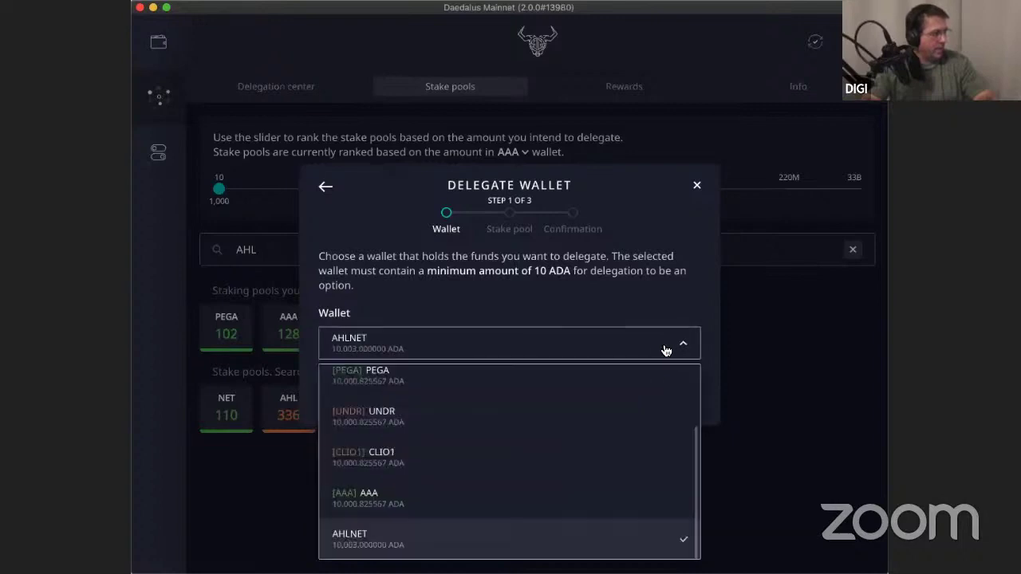
scroll(524, 410, "up", 2)
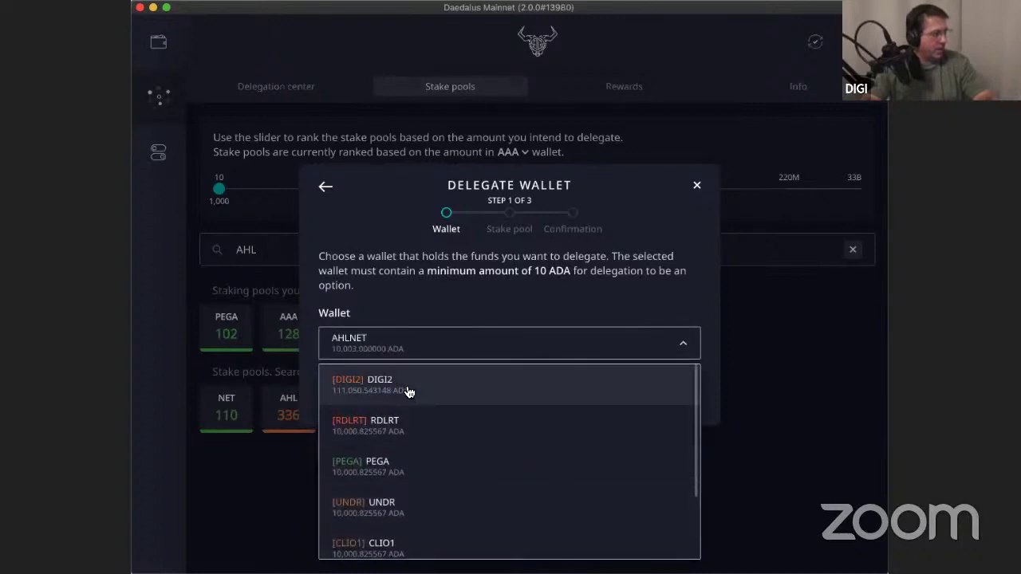
scroll(394, 428, "down", 2)
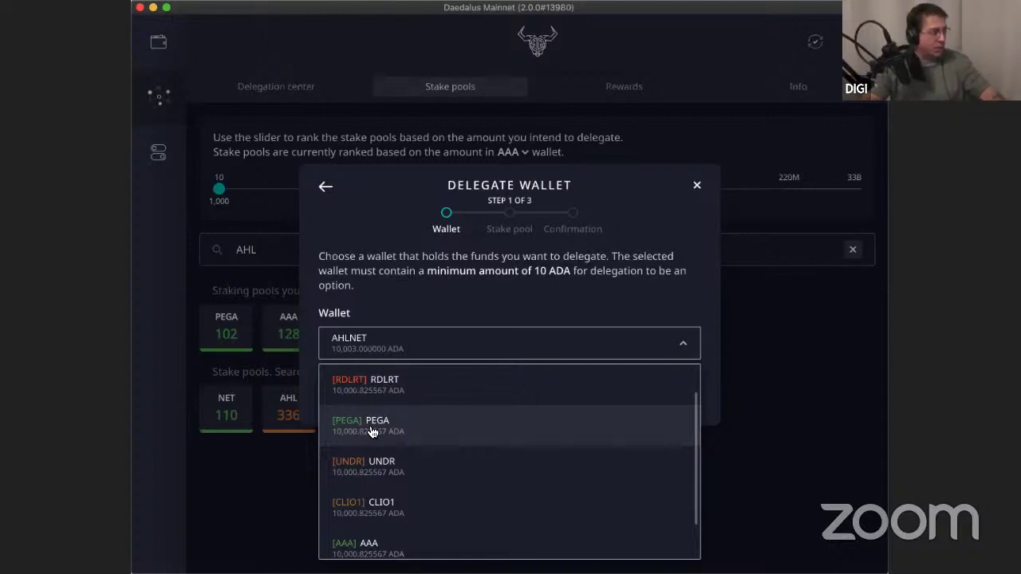
scroll(387, 488, "down", 1)
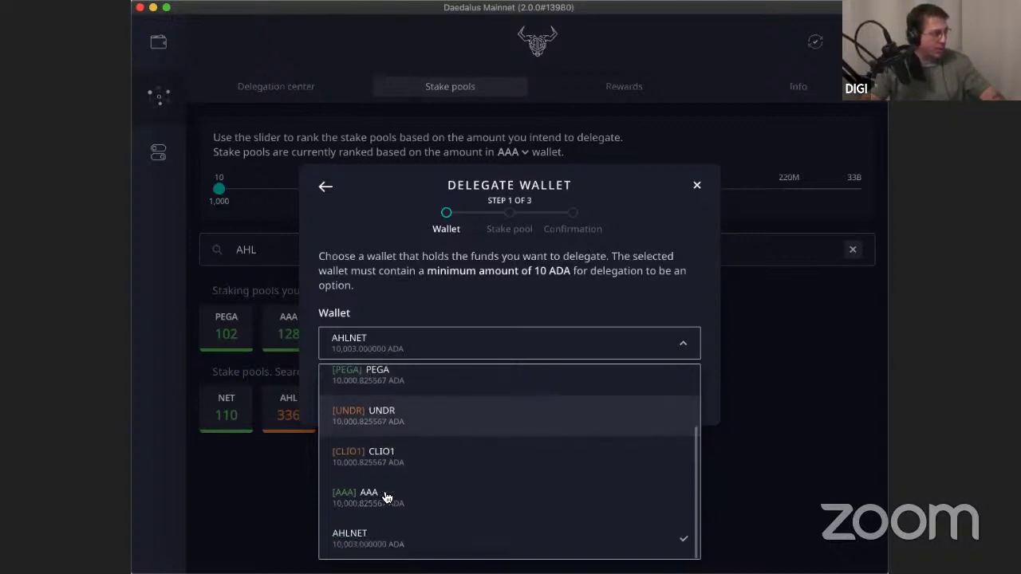
left_click(380, 535)
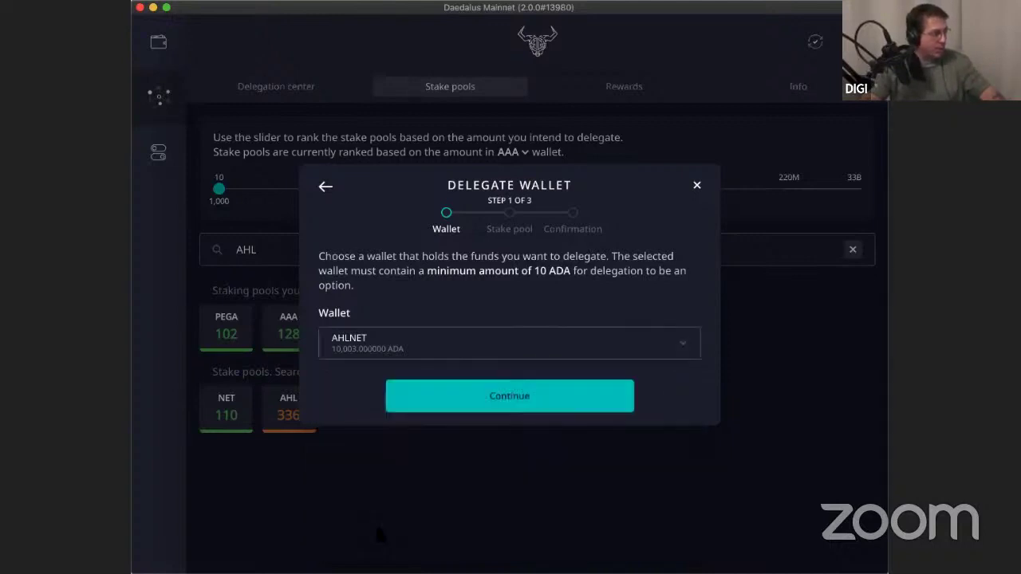
left_click(511, 404)
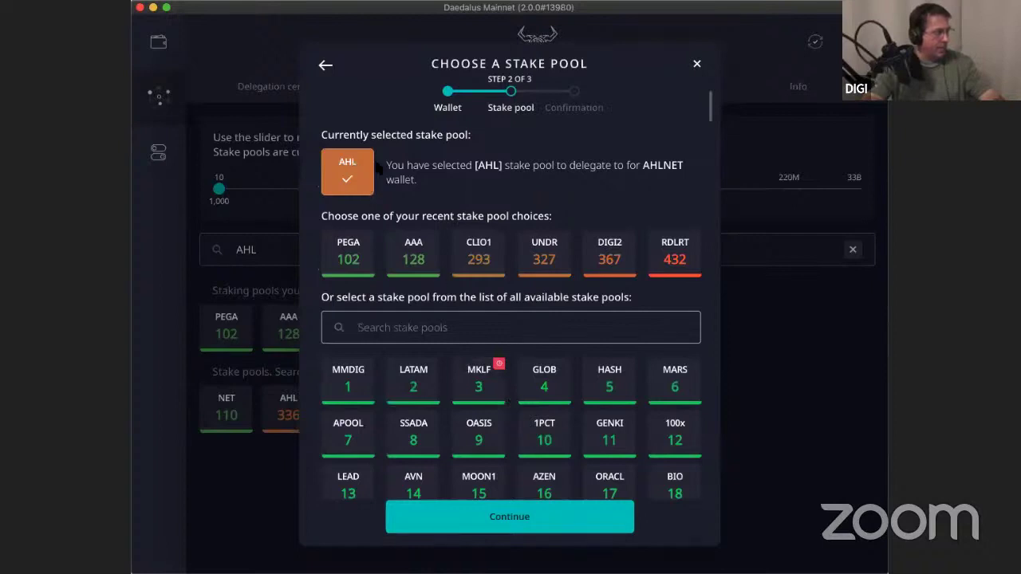
Submit the AHLNET-to-AHL delegation after entering the wallet's spending password.
left_click(513, 504)
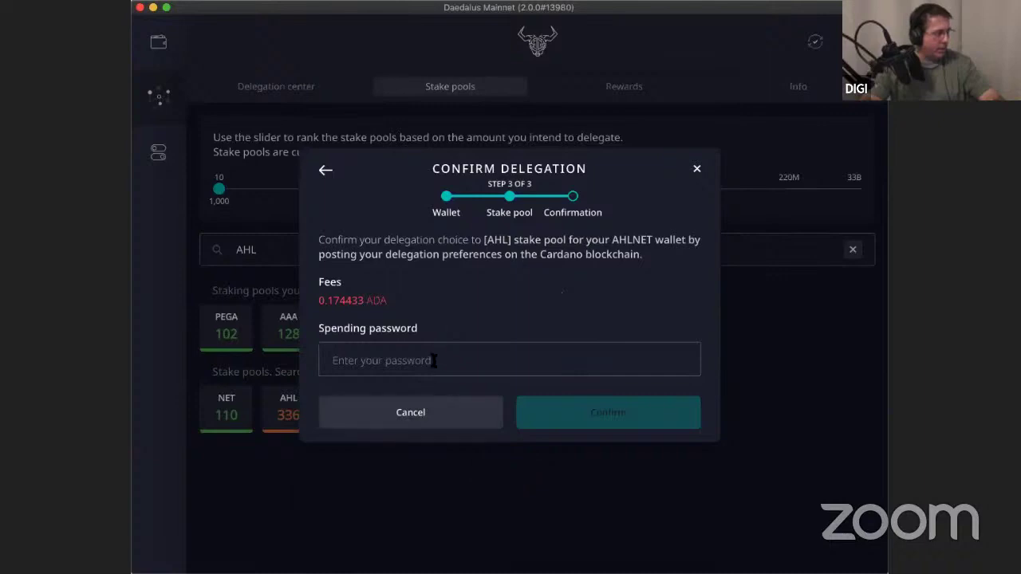
left_click(433, 360)
type("••")
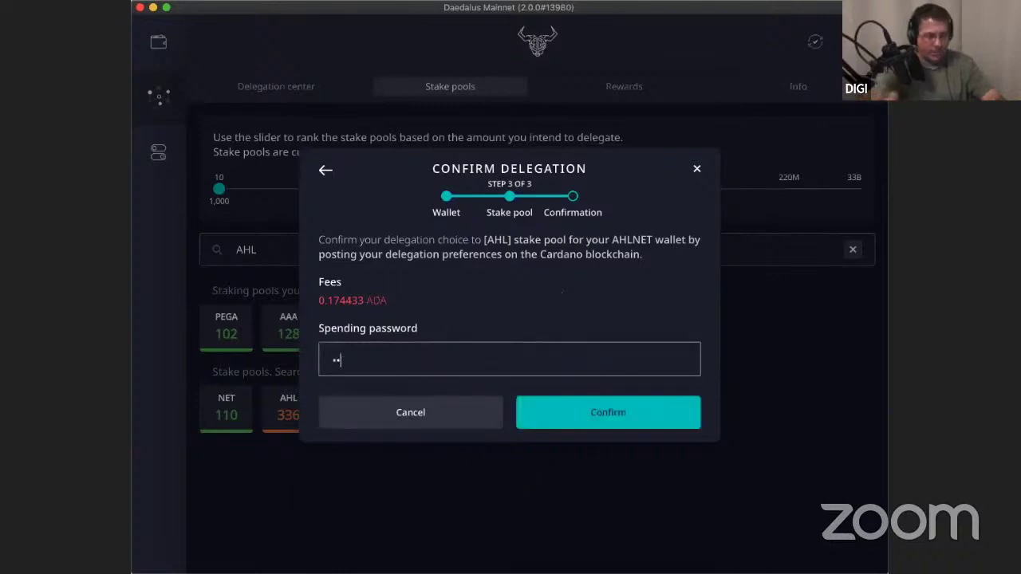
type("••••••")
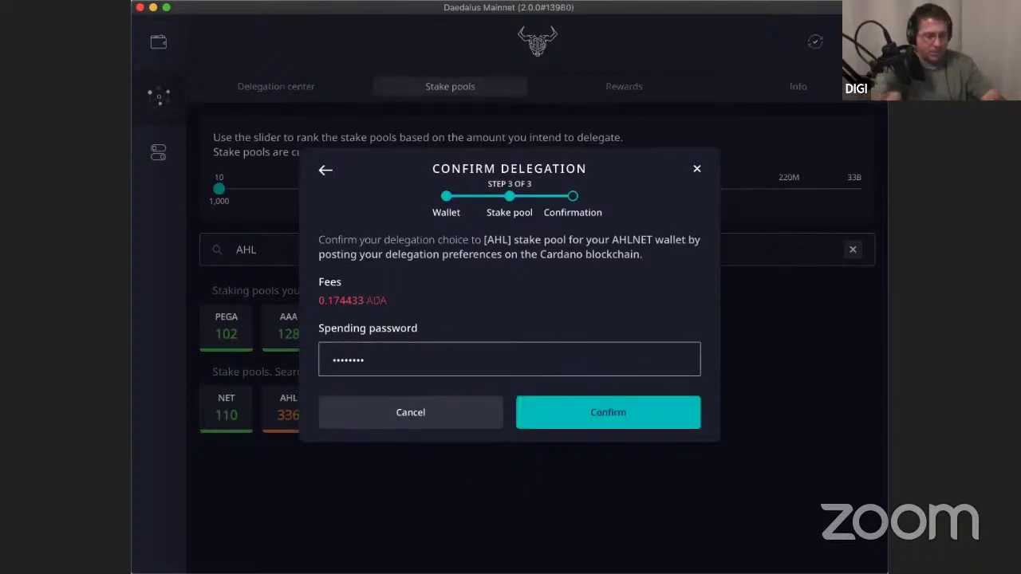
type("••••••")
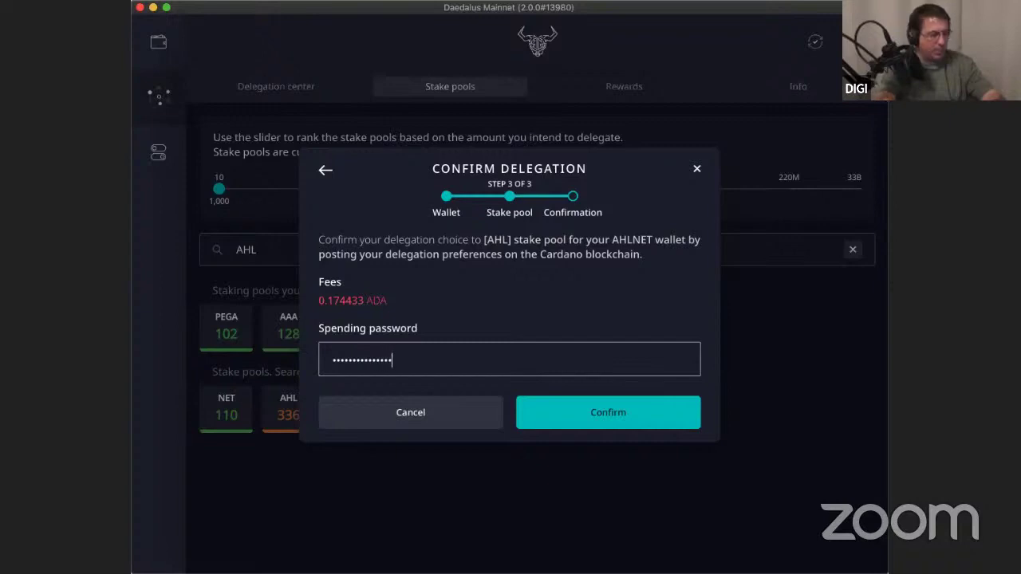
type("•")
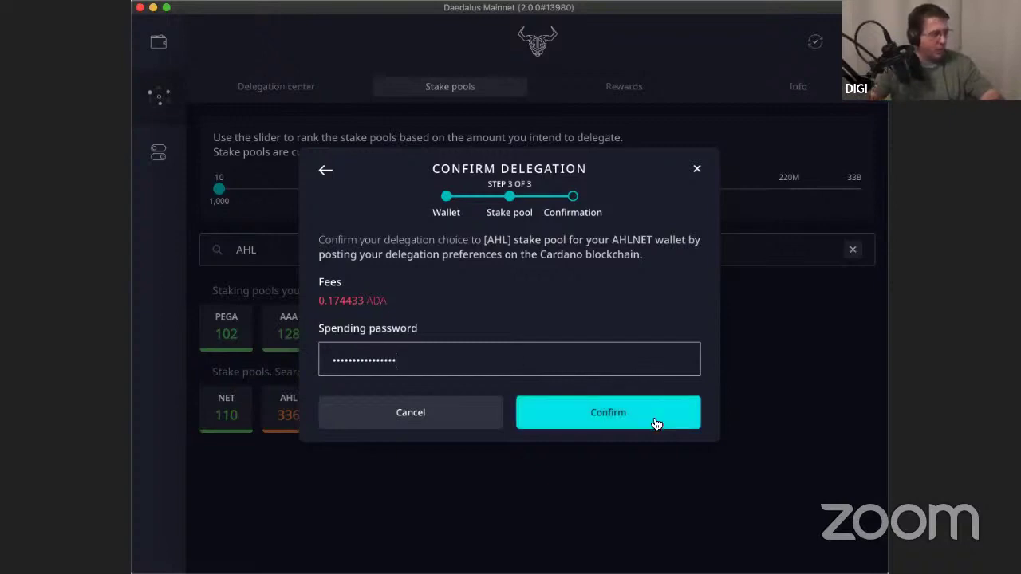
left_click(654, 426)
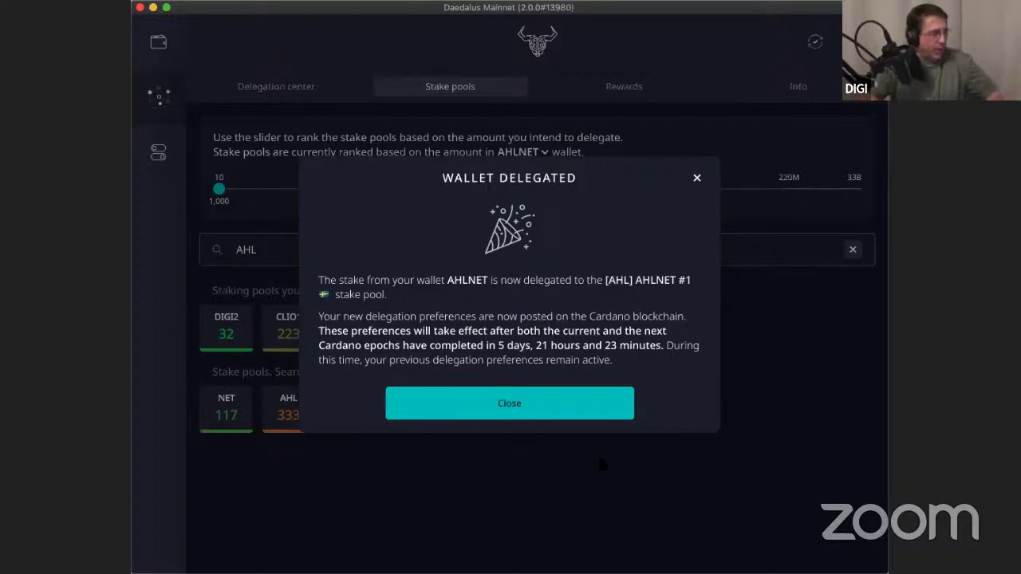
Close the Wallet Delegated message to return to the stake pools list.
left_click(539, 415)
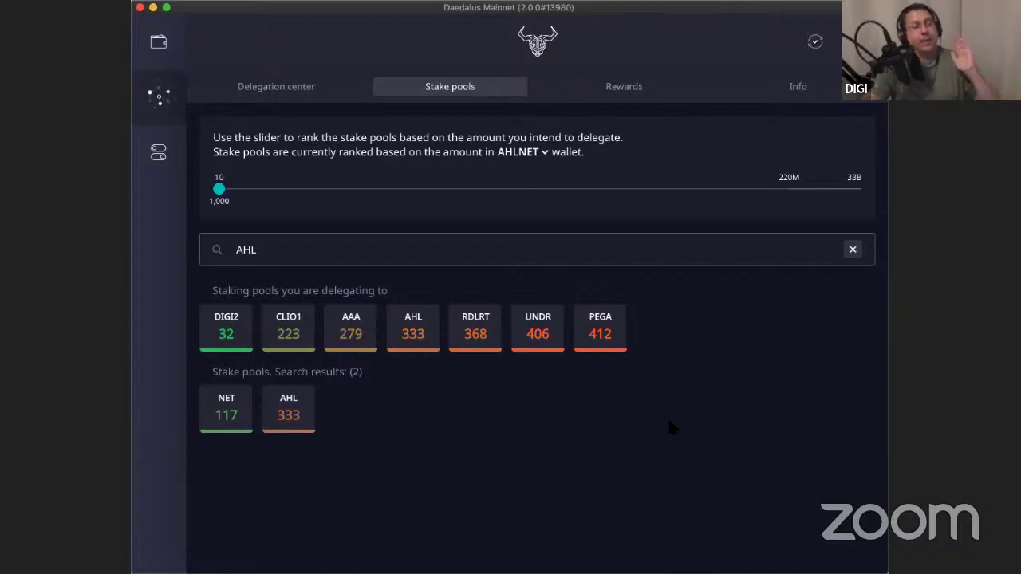
Switch to the wallets view showing the PEGA wallet's summary.
left_click(161, 46)
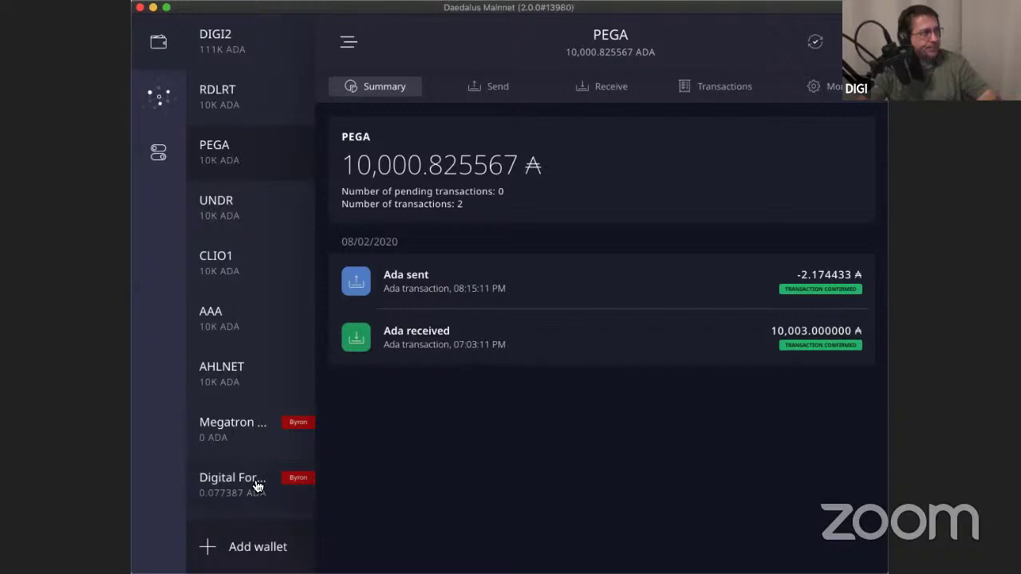
Start adding a new wallet from the bottom of the wallet list.
left_click(211, 549)
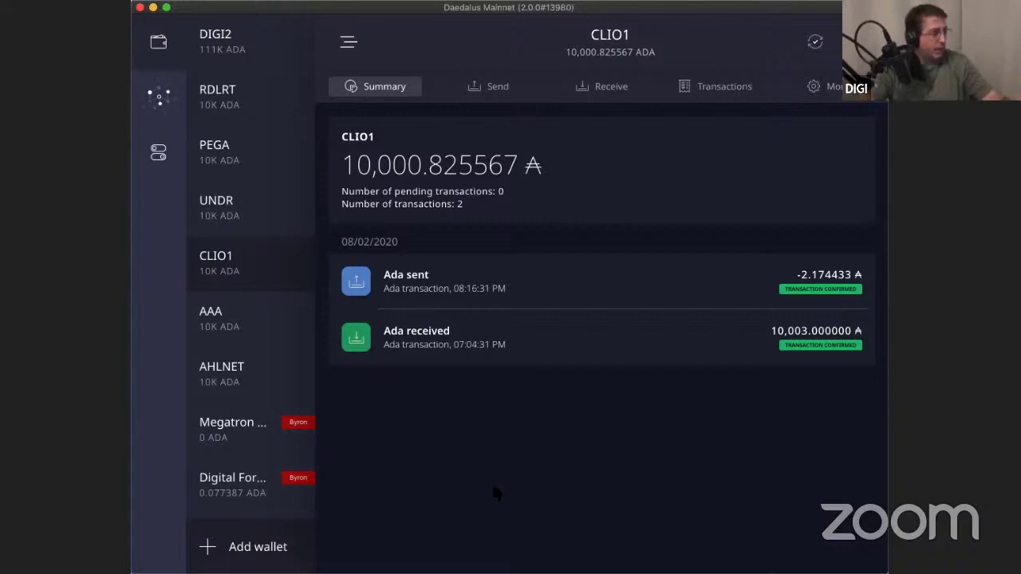
Return to Stake pools and scroll through the grid of 438 pools.
left_click(167, 98)
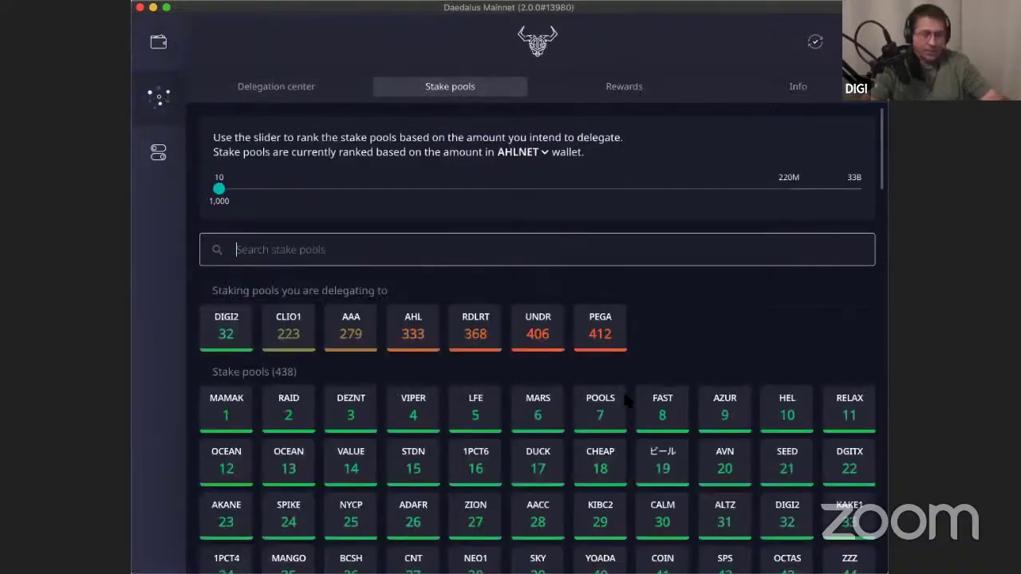
scroll(626, 401, "down", 20)
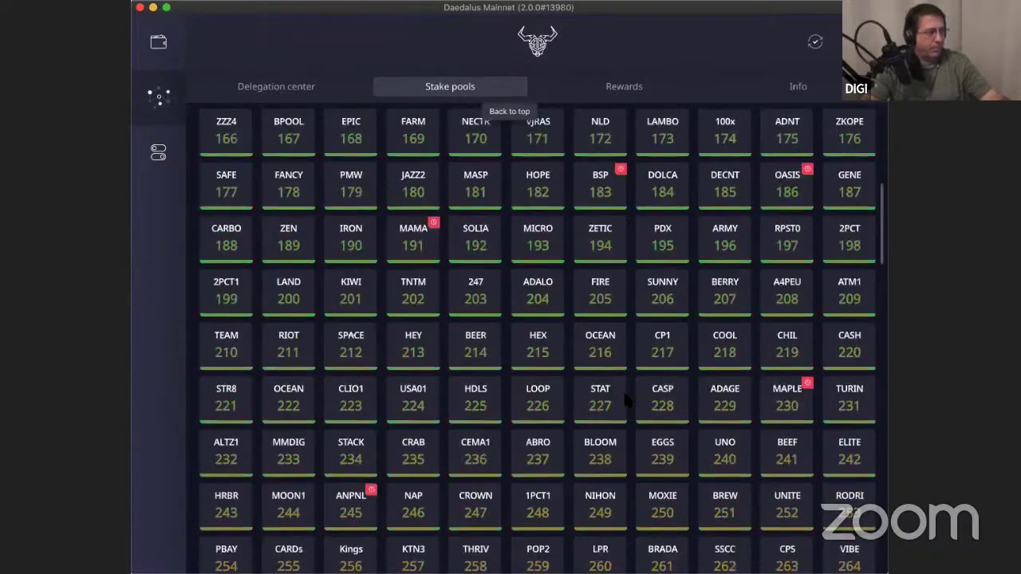
scroll(626, 401, "down", 2)
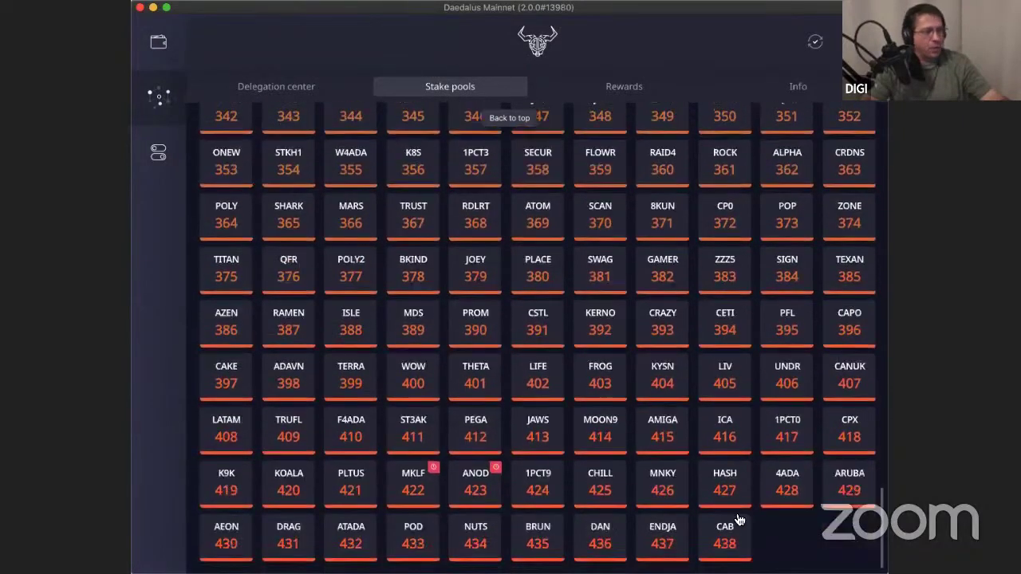
scroll(742, 553, "up", 3)
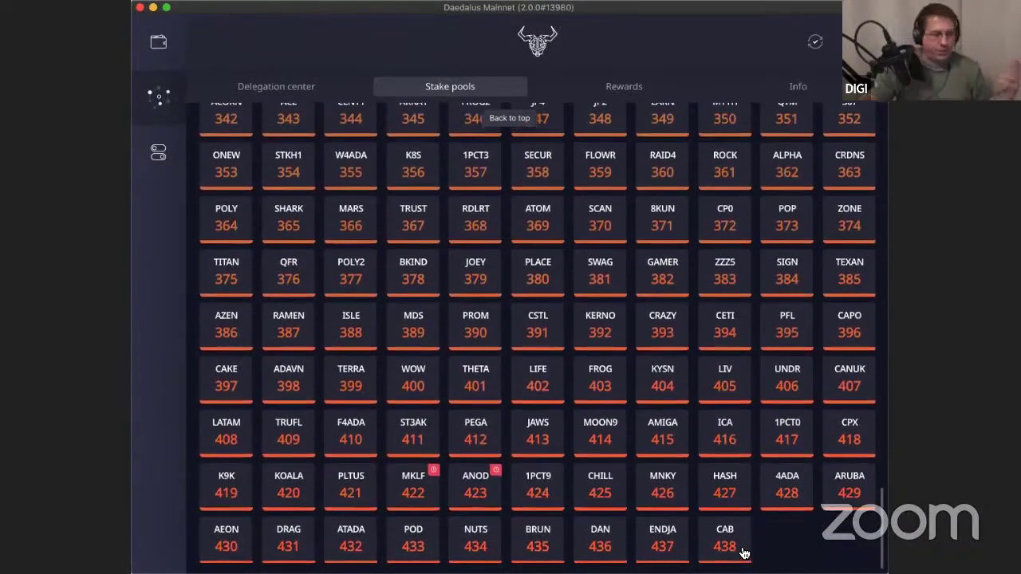
scroll(741, 552, "up", 18)
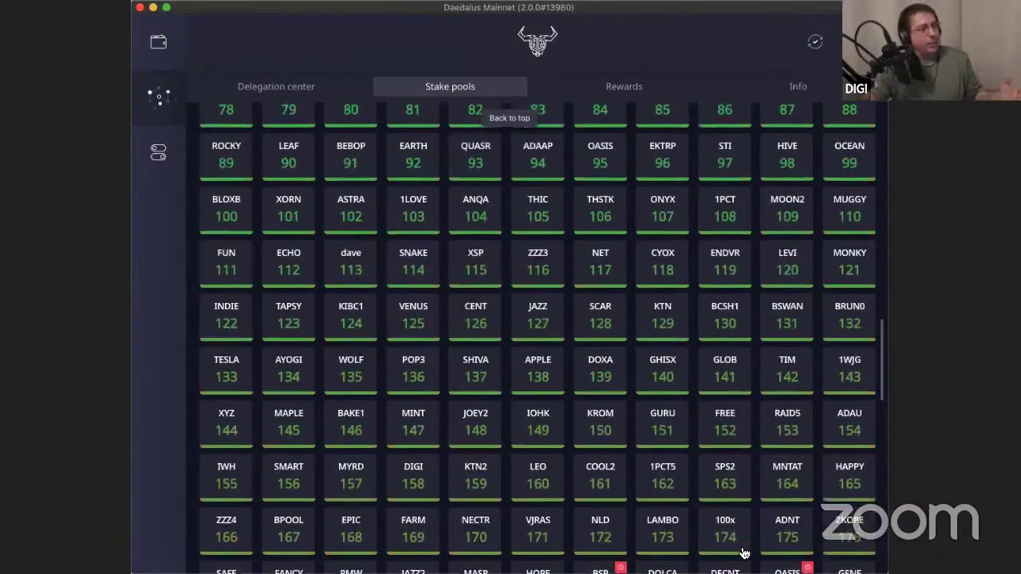
scroll(741, 553, "up", 5)
scroll(741, 552, "down", 4)
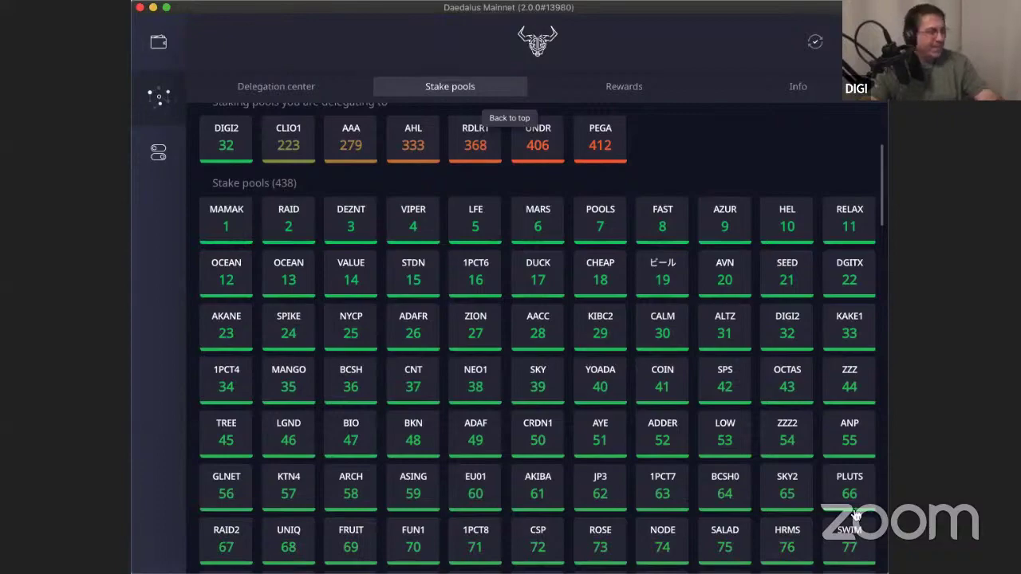
scroll(690, 351, "down", 2)
scroll(690, 351, "down", 8)
scroll(690, 351, "up", 15)
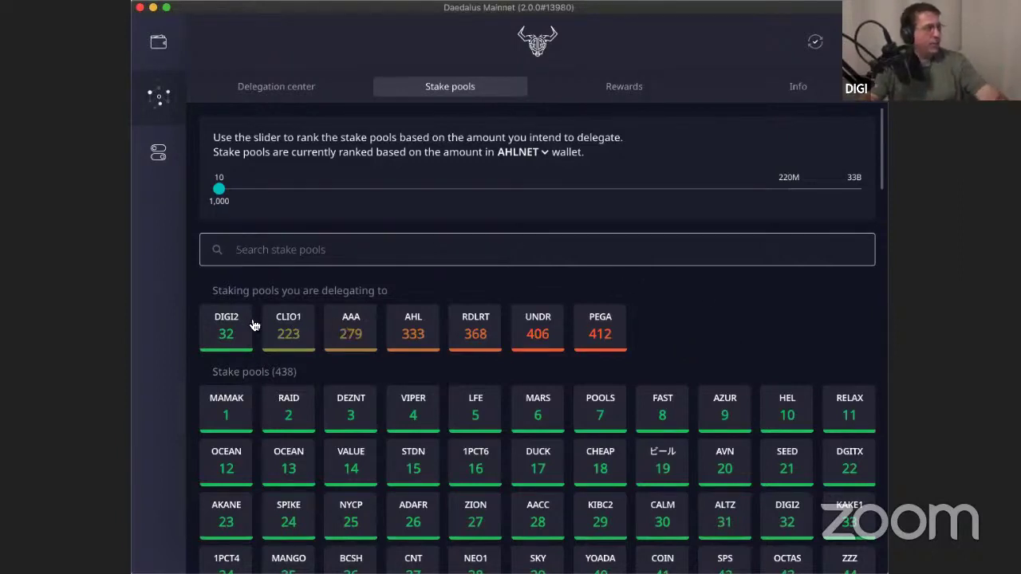
left_click(300, 329)
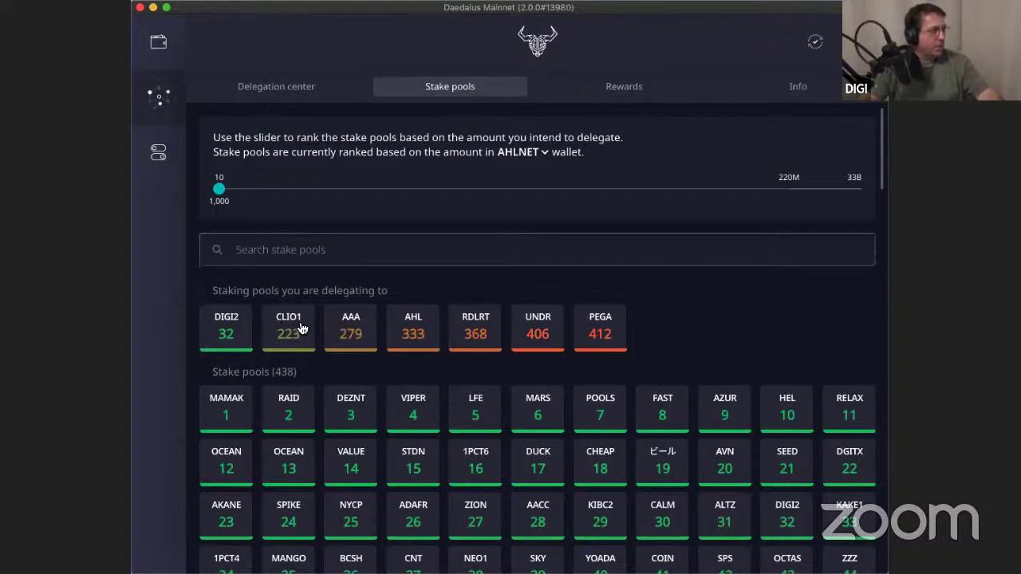
left_click(576, 335)
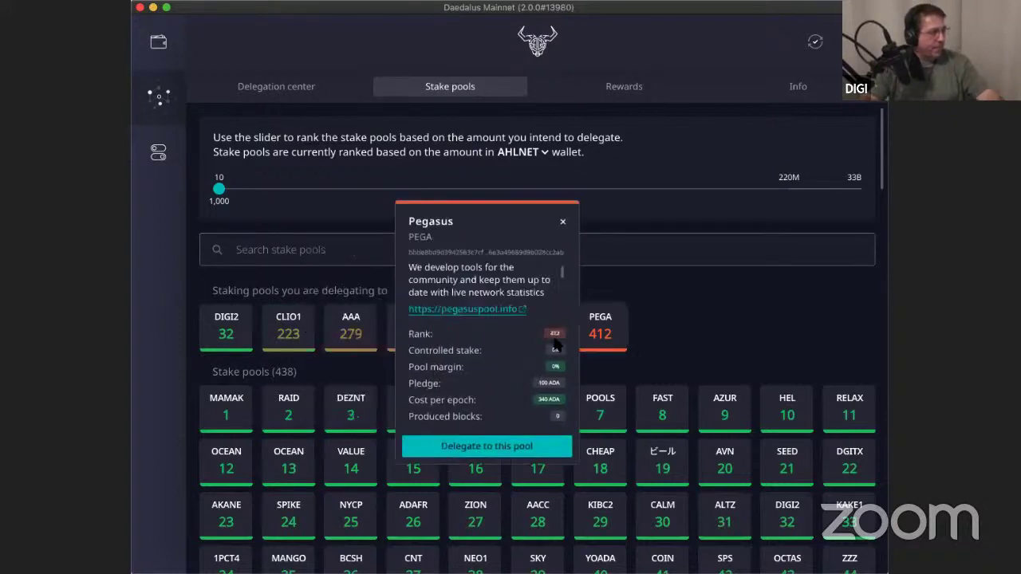
left_click(344, 334)
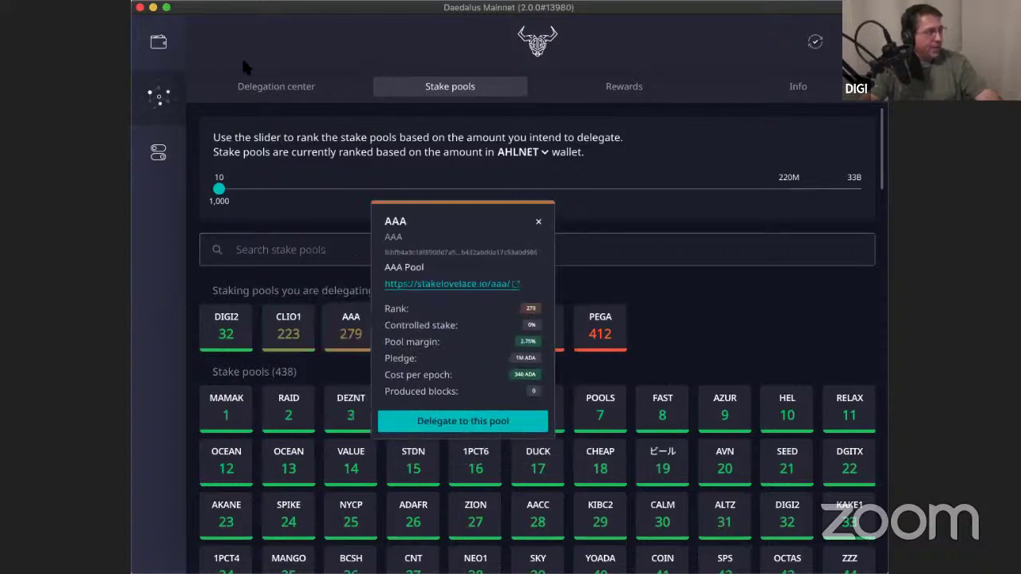
left_click(539, 222)
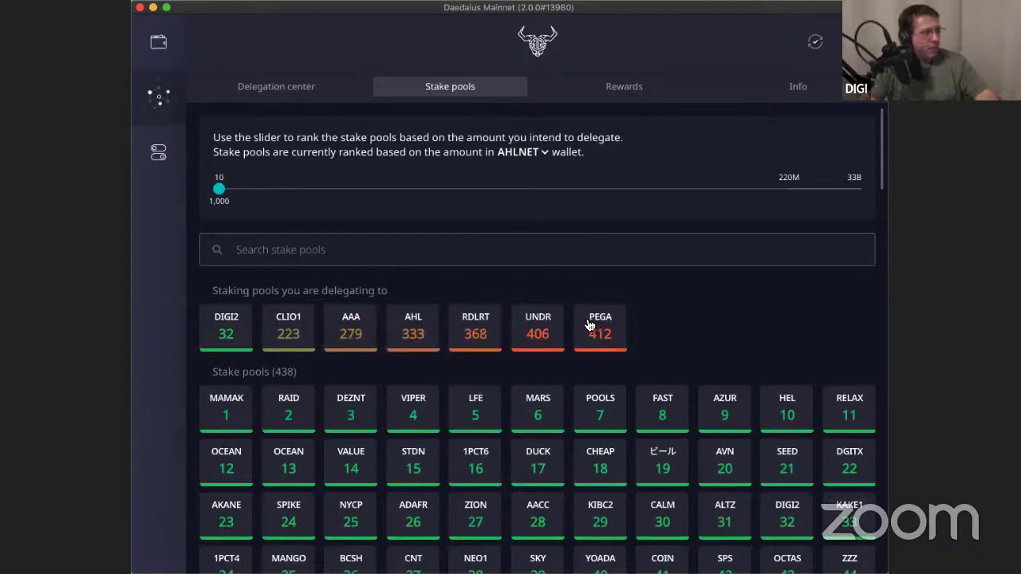
View the CLIO1 wallet's summary, then go back to the delegation Info page.
left_click(158, 41)
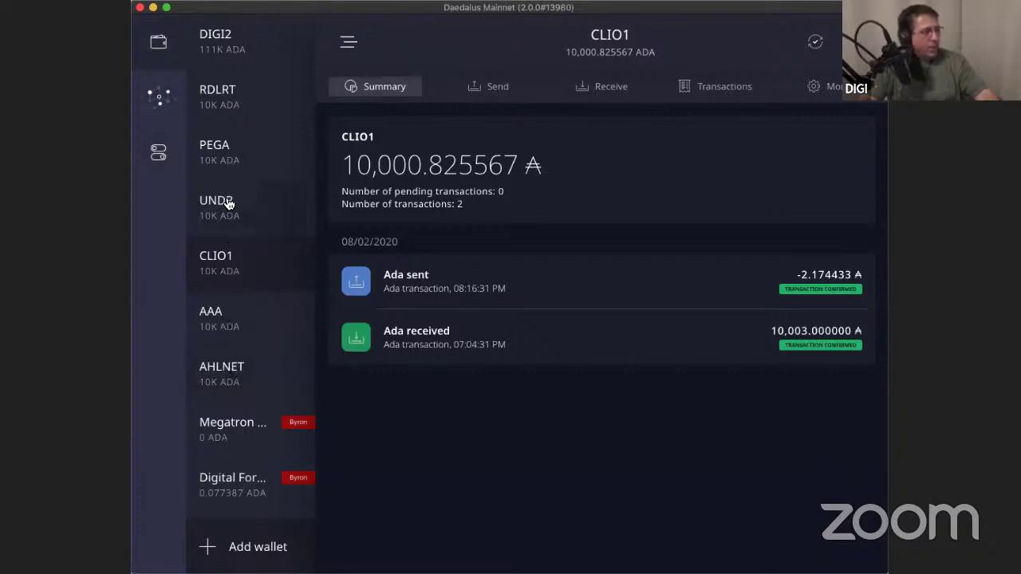
left_click(158, 96)
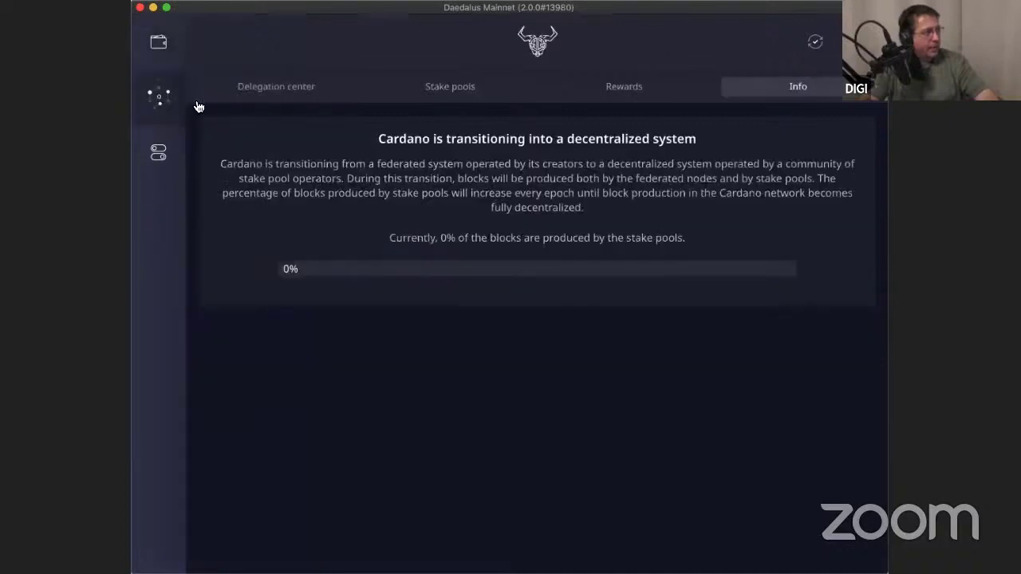
Show the Stake pools ranking with the seven delegated pools listed.
left_click(457, 95)
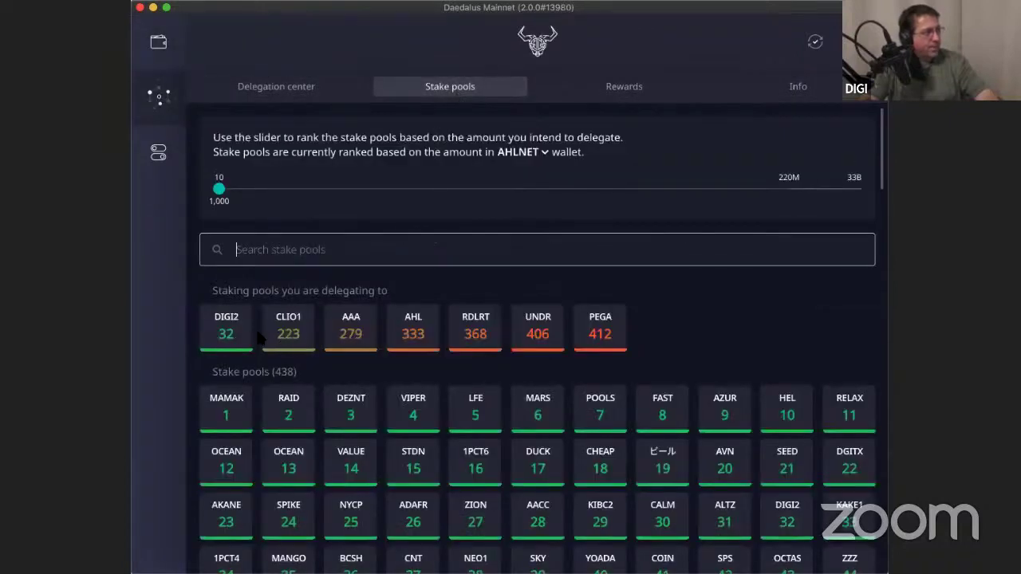